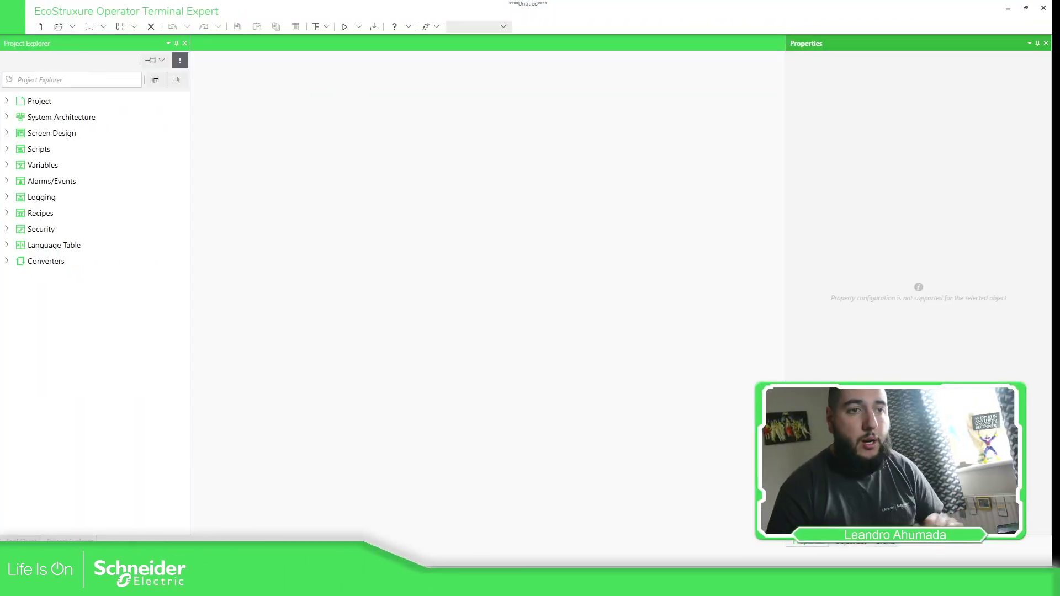
# Expand every branch of the project tree and open S00001 : Screen1 [Canvas] for editing.
pyautogui.click(6, 116)
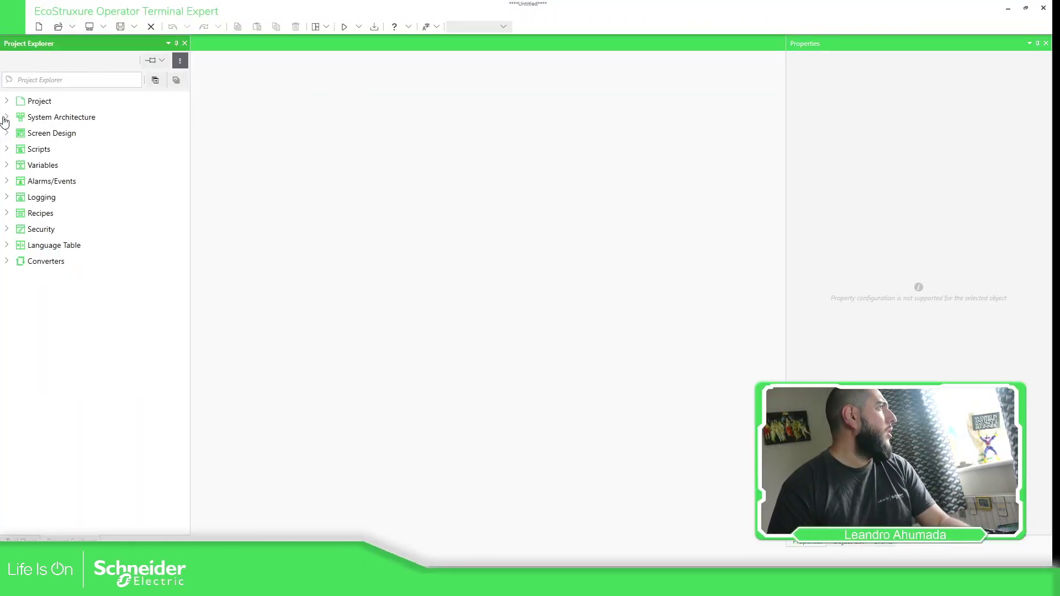
pyautogui.click(155, 80)
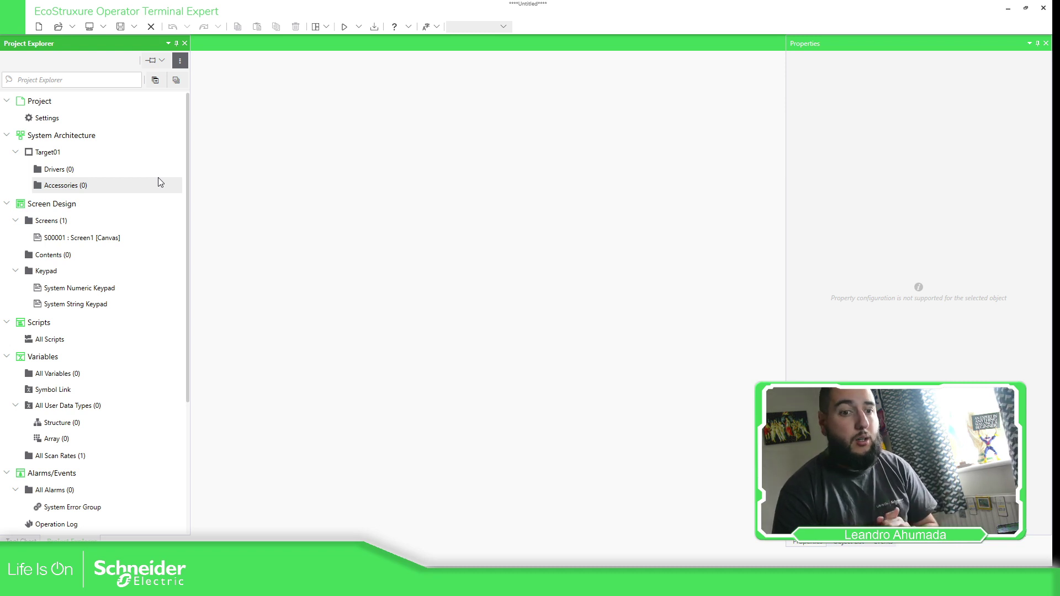
pyautogui.click(95, 240)
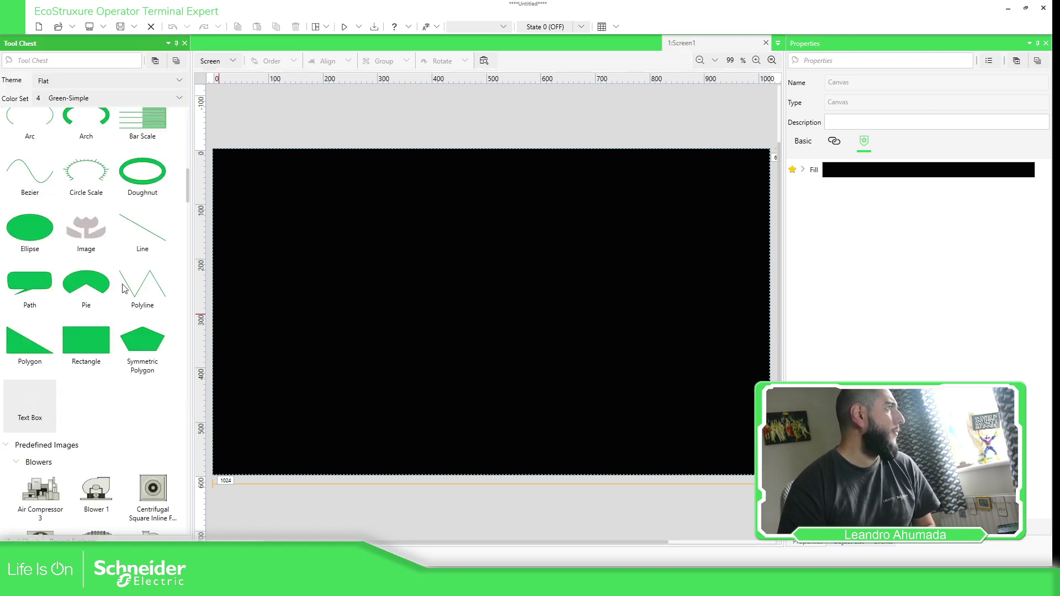
# Drag a Toggle Switch, a Numeric Display and a Text Box from the Tool Chest onto Screen1.
pyautogui.scroll(6, 122, 288)
pyautogui.moveTo(100, 320); pyautogui.dragTo(298, 236)
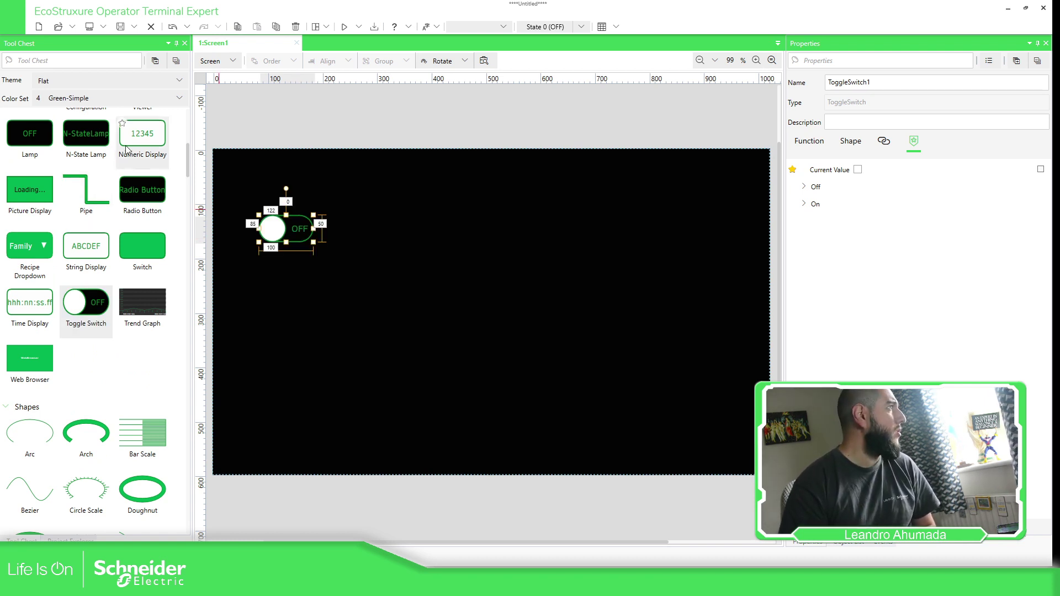
pyautogui.moveTo(145, 136); pyautogui.dragTo(505, 224)
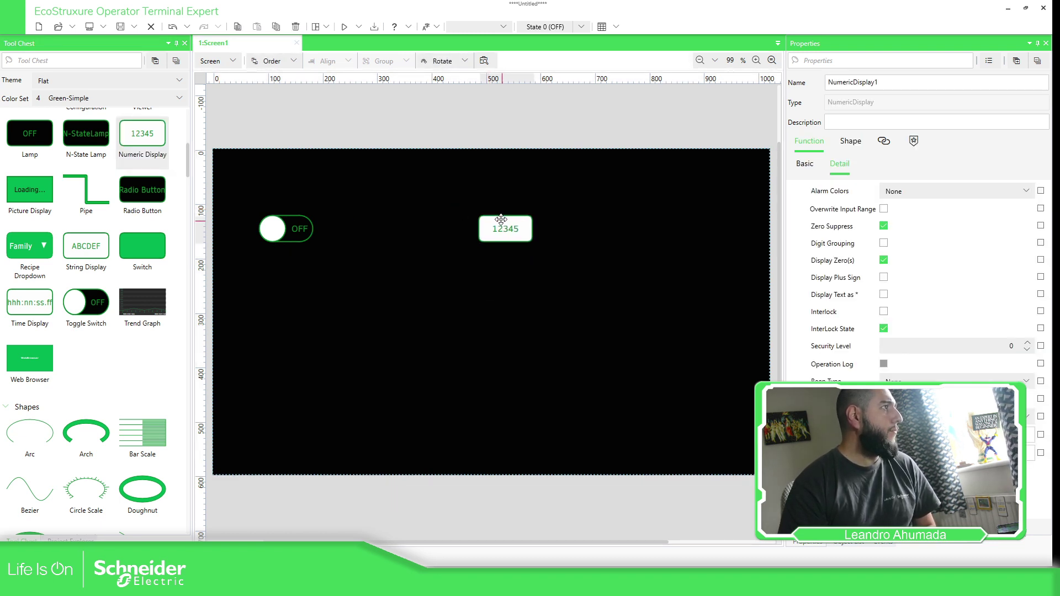
pyautogui.scroll(7, 60, 331)
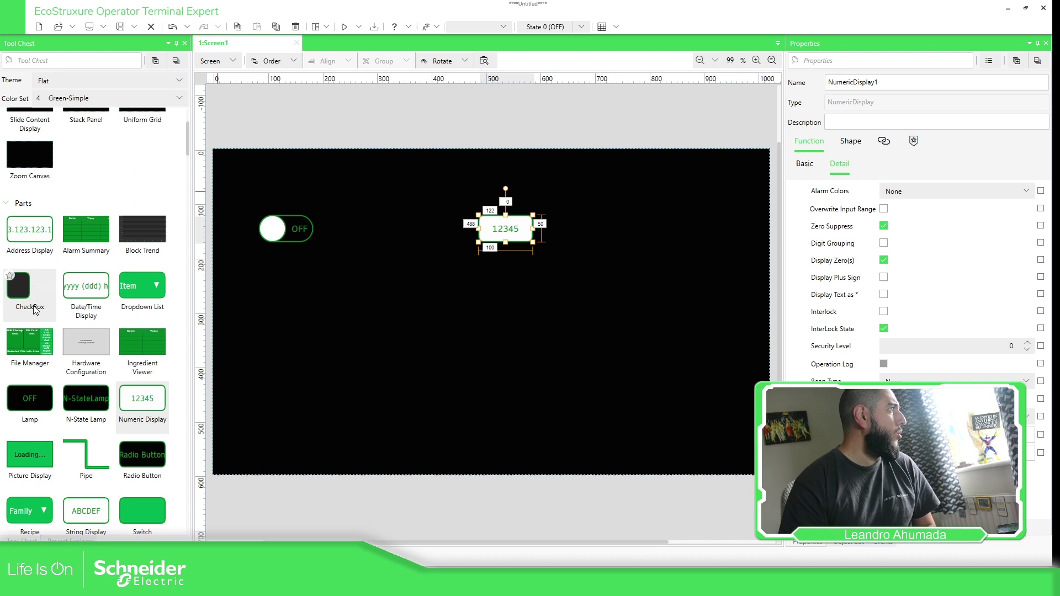
pyautogui.scroll(-10, 105, 339)
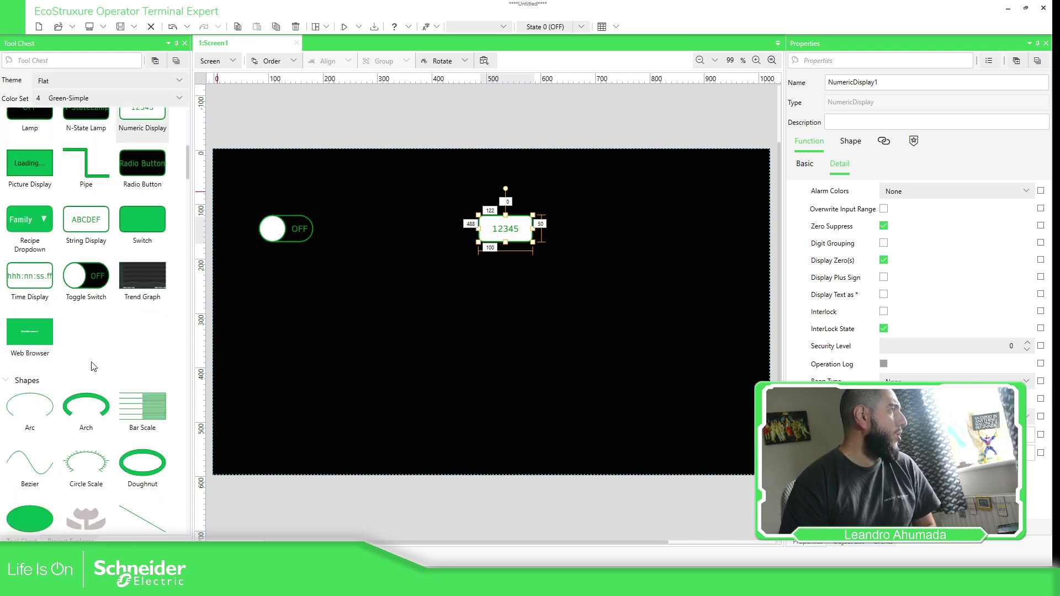
pyautogui.scroll(-4, 88, 362)
pyautogui.moveTo(30, 379); pyautogui.dragTo(451, 232)
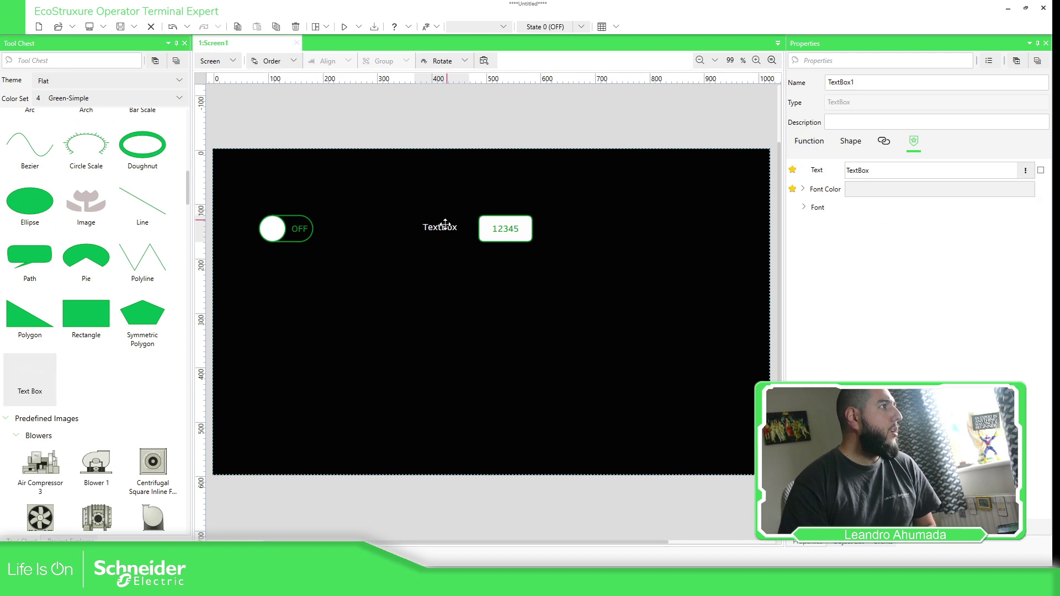
pyautogui.click(448, 149)
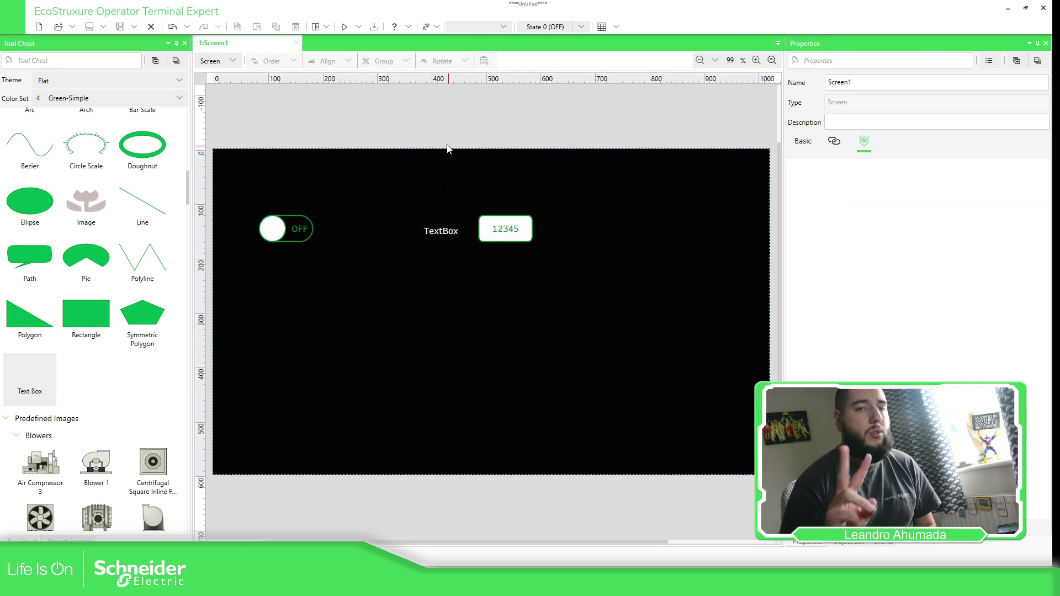
pyautogui.click(295, 226)
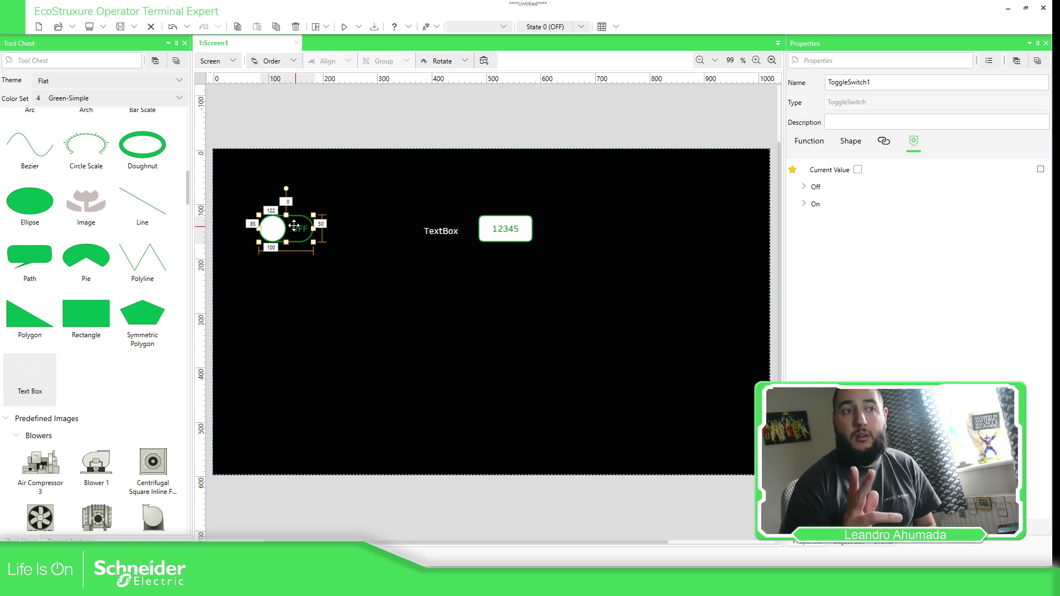
pyautogui.click(508, 227)
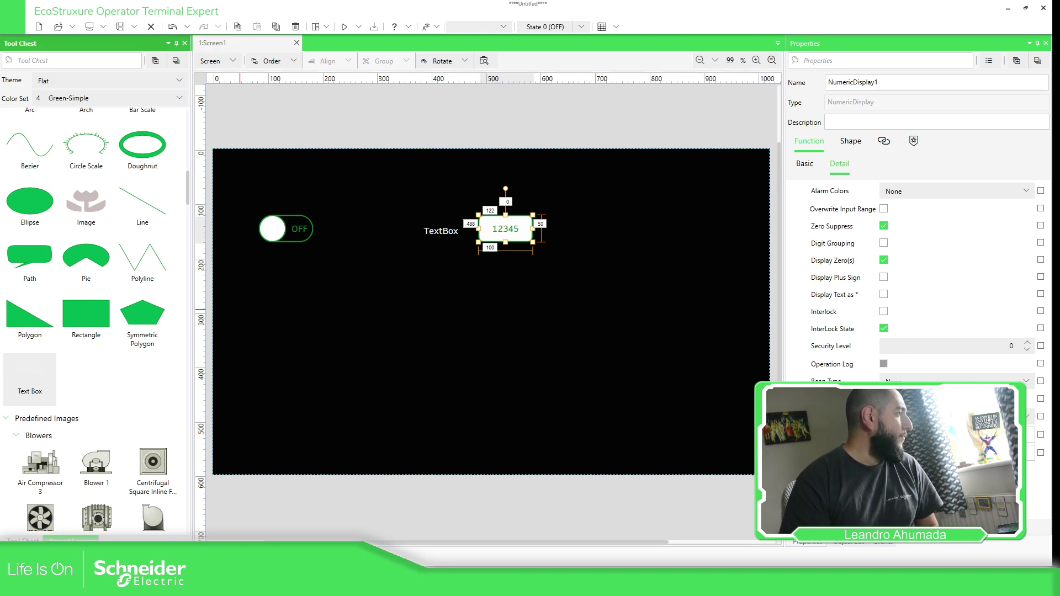
# In All Variables, add a WORD variable named wVar.
pyautogui.click(69, 539)
pyautogui.click(50, 339)
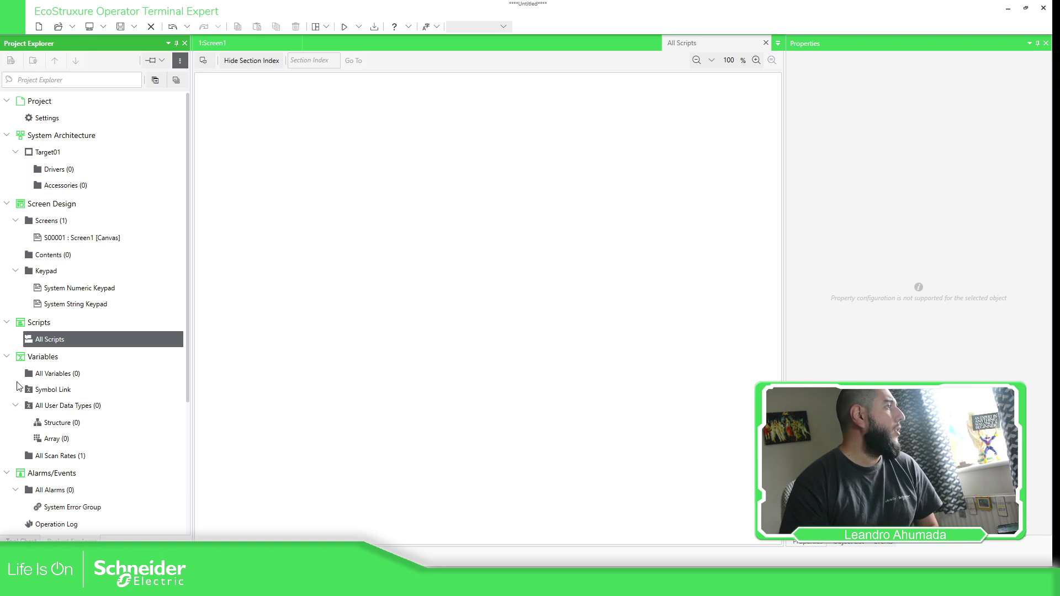
pyautogui.click(74, 374)
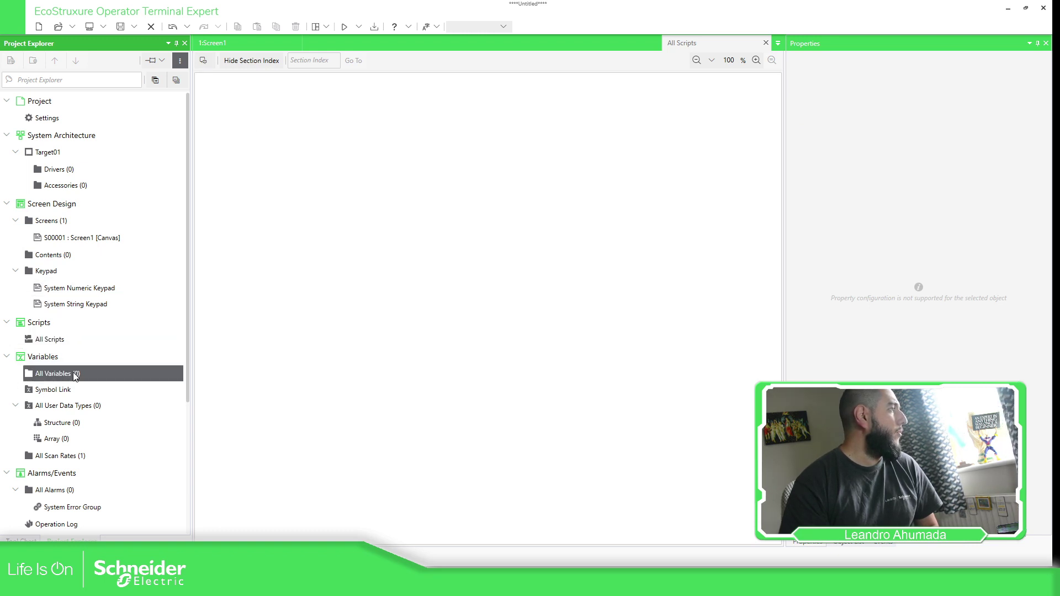
pyautogui.click(221, 61)
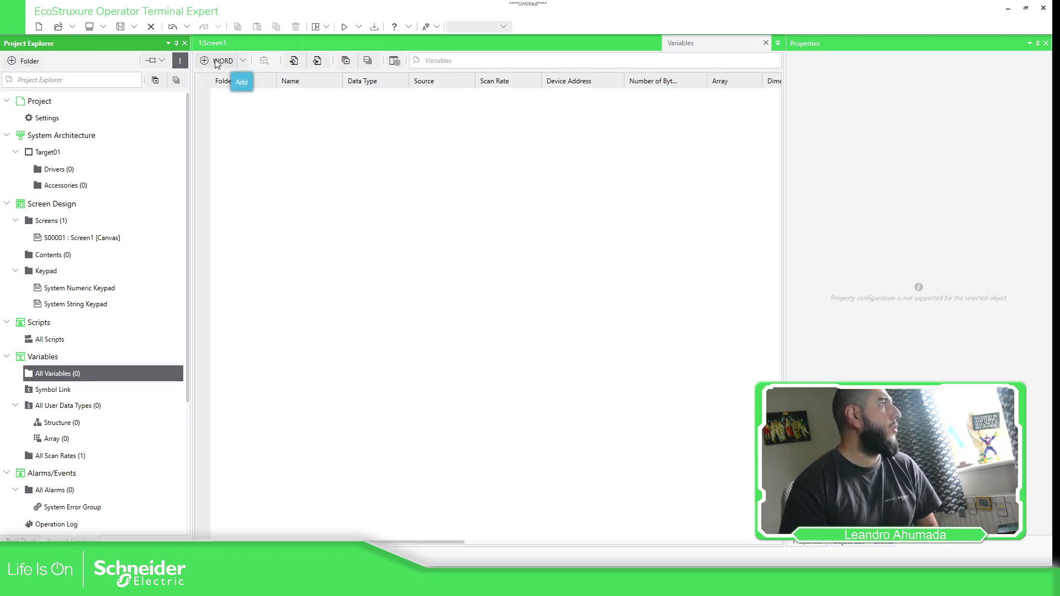
pyautogui.click(313, 94)
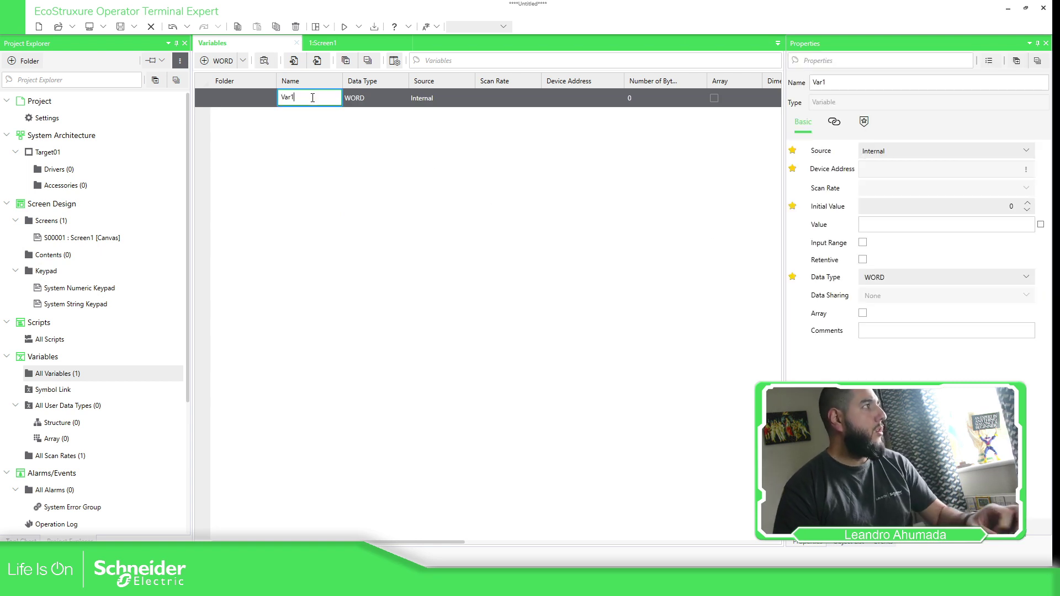
pyautogui.write('w')
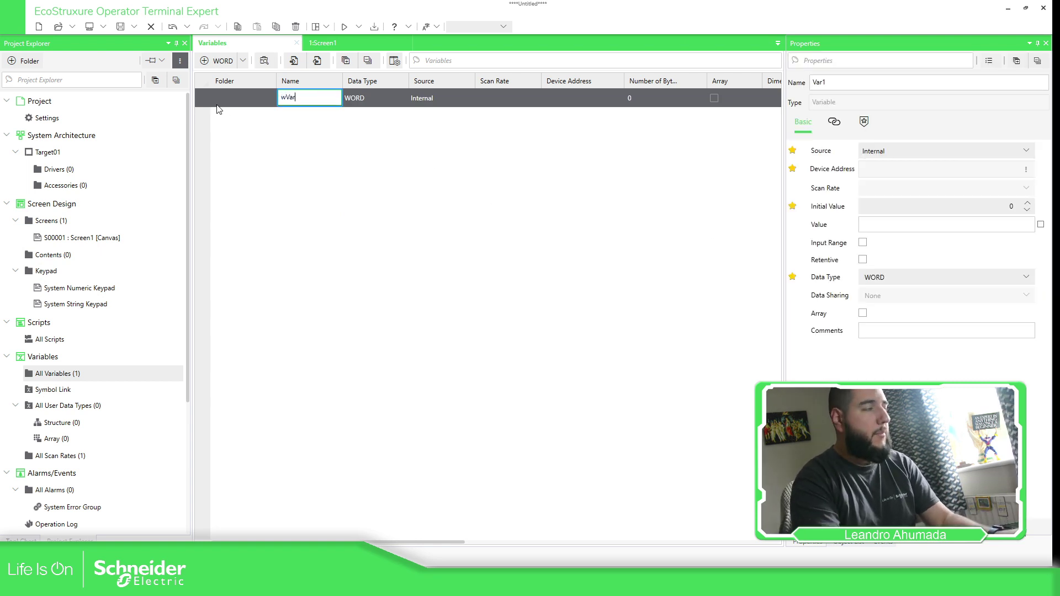
pyautogui.write('Var')
pyautogui.press('Return')
# Add a BOOL variable named xEn.
pyautogui.click(243, 61)
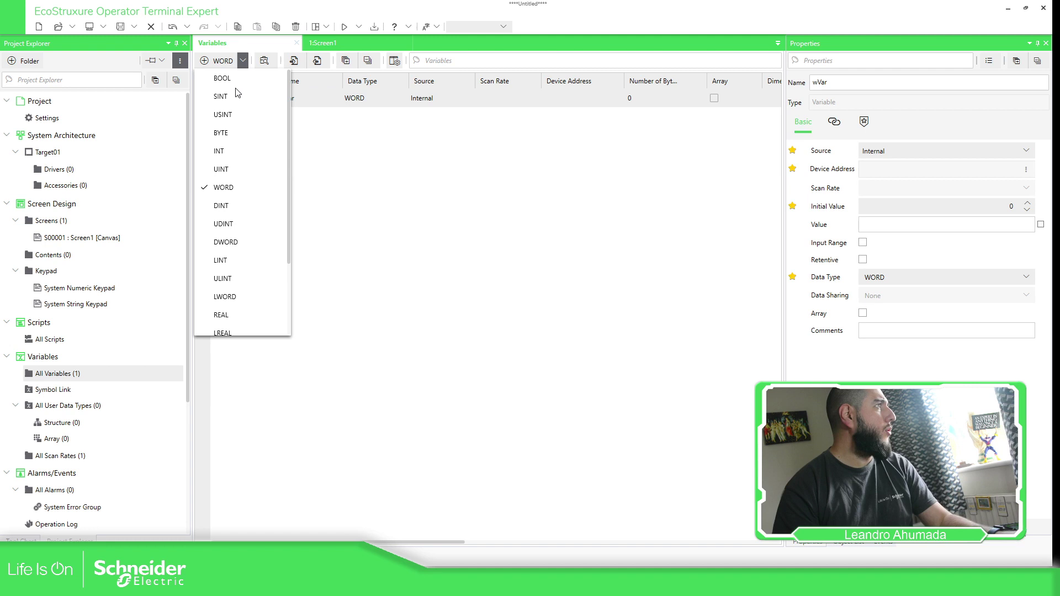
pyautogui.click(229, 79)
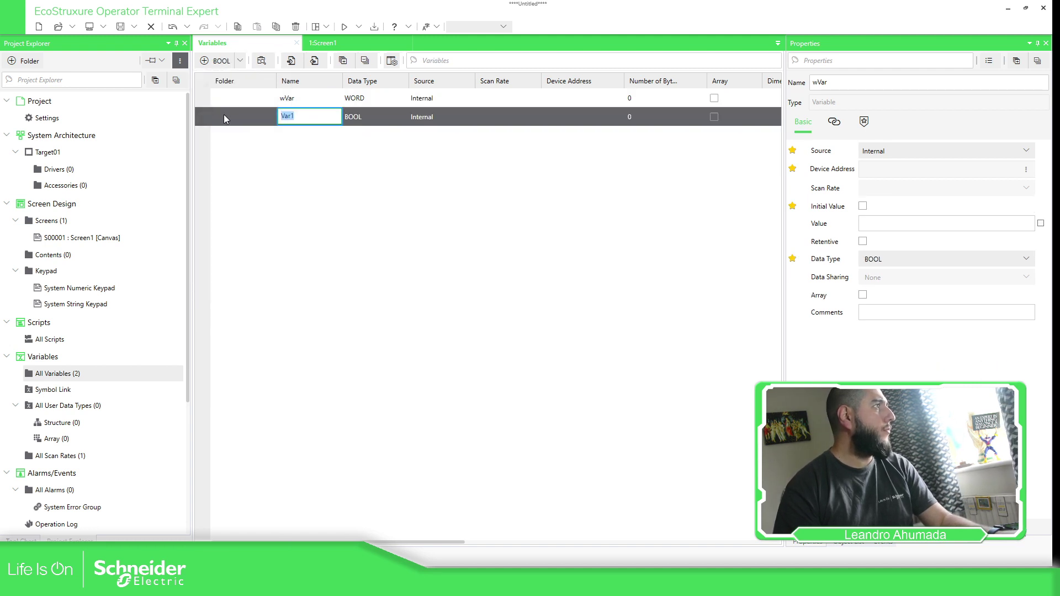
pyautogui.write('xEn')
pyautogui.press('Return')
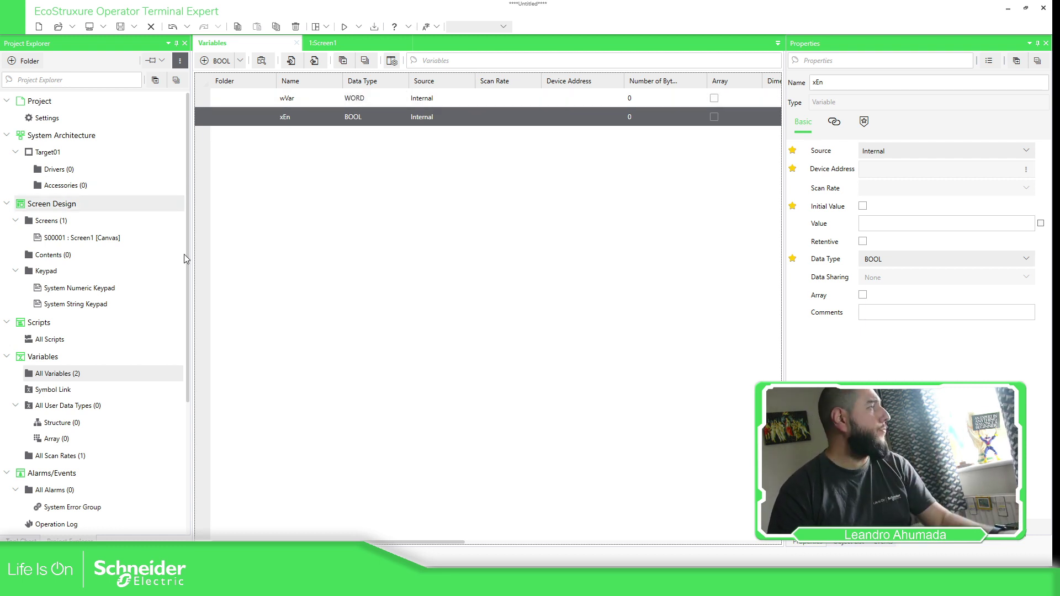
# Reopen Screen1, nudge the toggle switch slightly right, and select the numeric display.
pyautogui.click(108, 236)
pyautogui.doubleClick(107, 238)
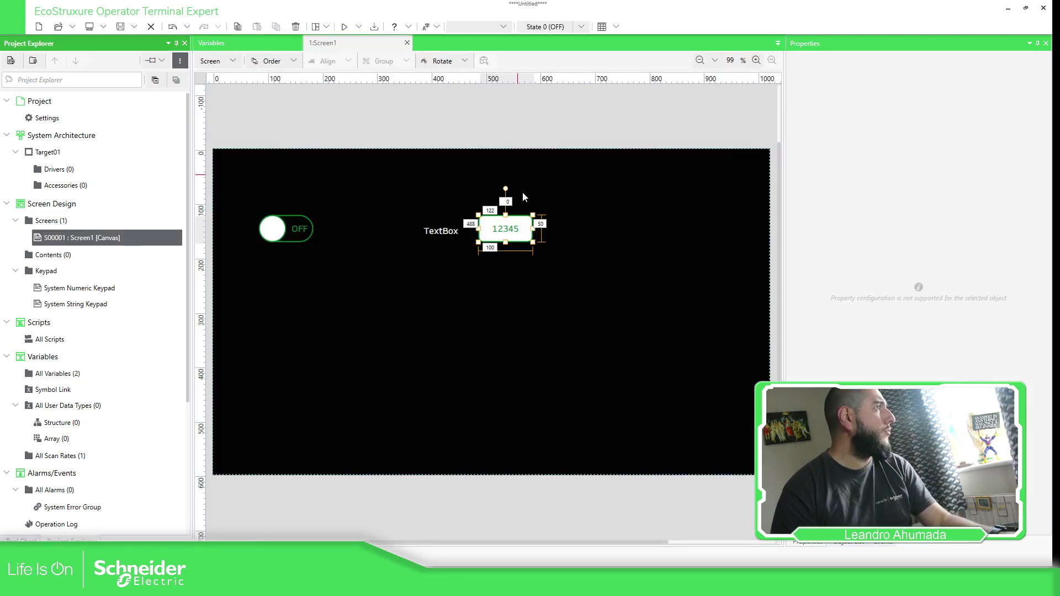
pyautogui.click(287, 230)
pyautogui.moveTo(288, 230); pyautogui.dragTo(317, 233)
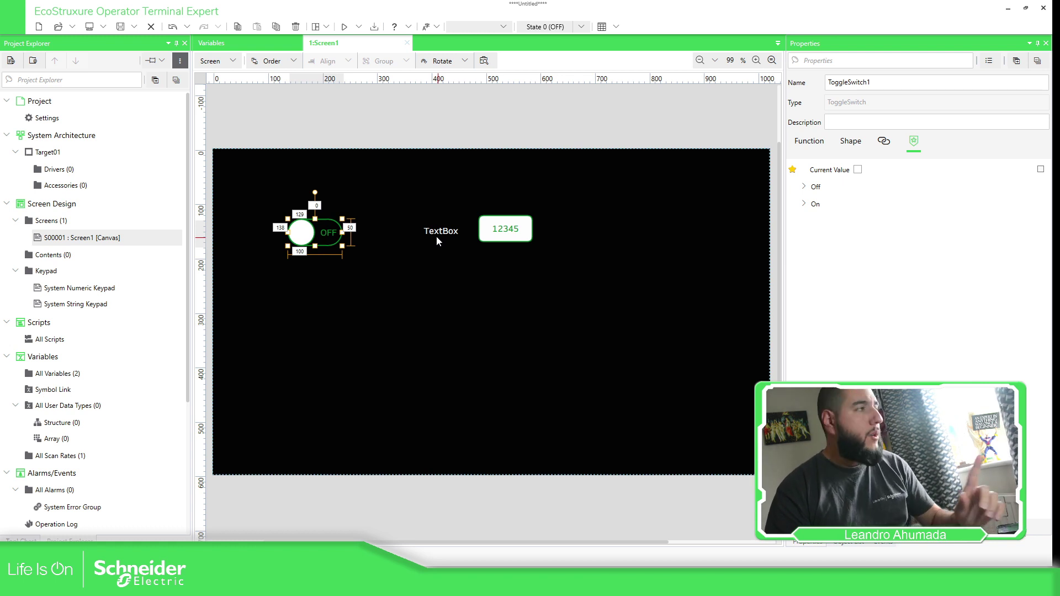
pyautogui.click(437, 234)
pyautogui.moveTo(513, 236); pyautogui.dragTo(515, 237)
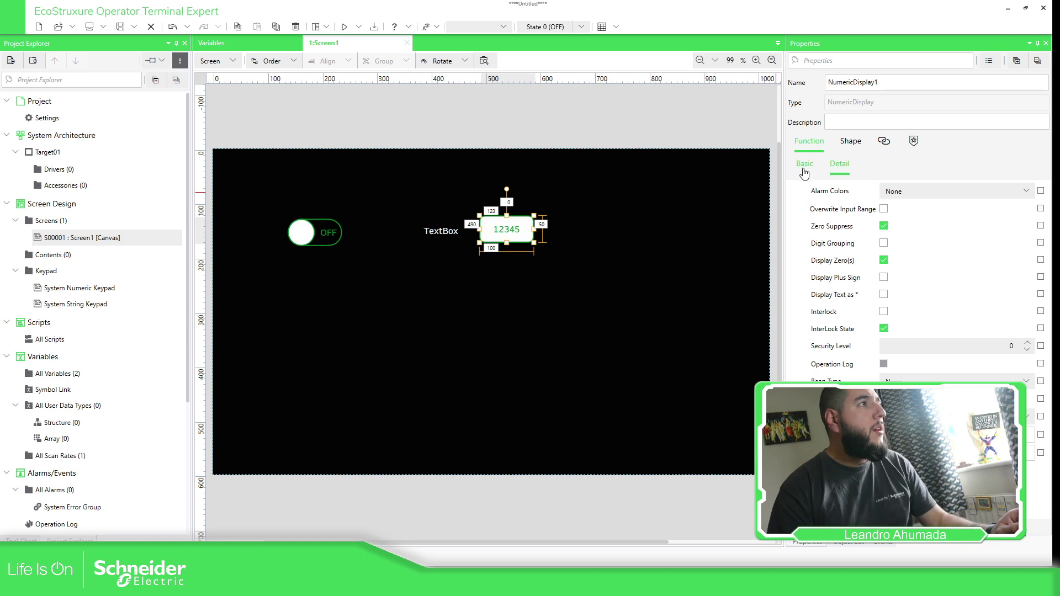
# Bind the numeric display's Current Value to the variable wVar.
pyautogui.click(803, 169)
pyautogui.click(1028, 189)
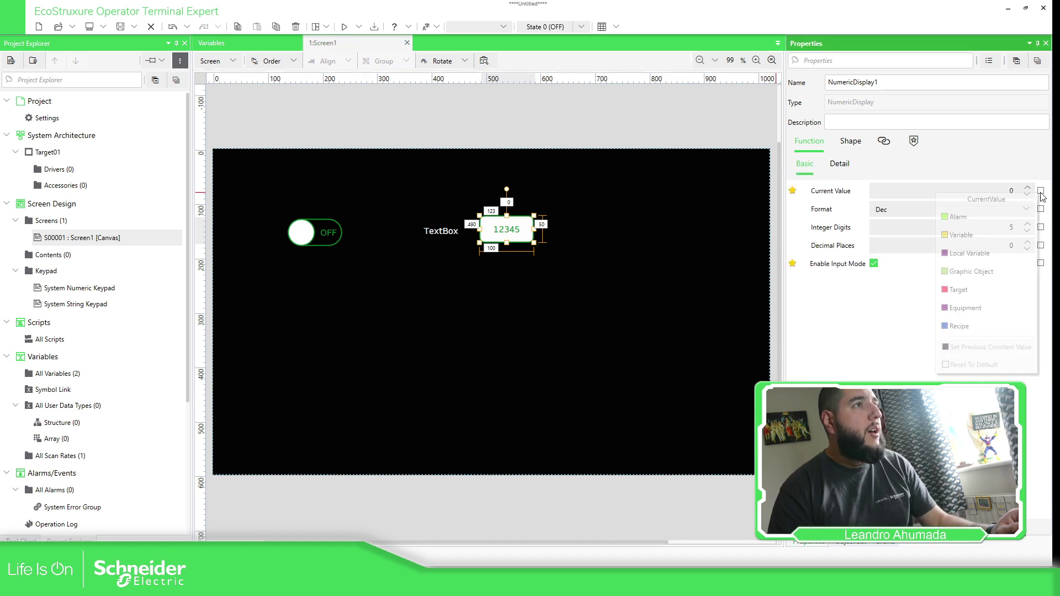
pyautogui.click(960, 235)
pyautogui.click(466, 223)
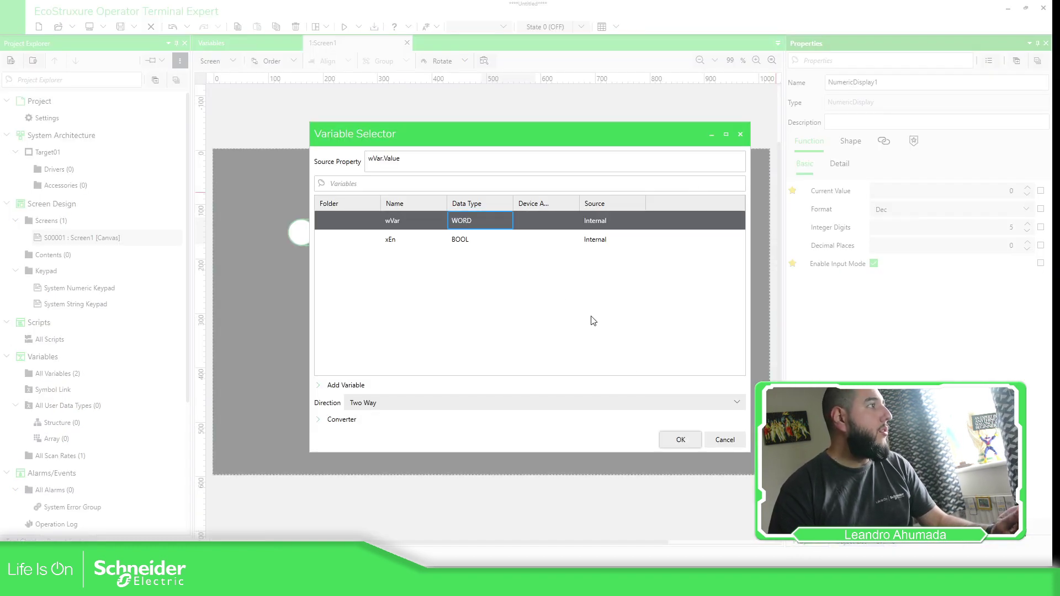
pyautogui.click(680, 440)
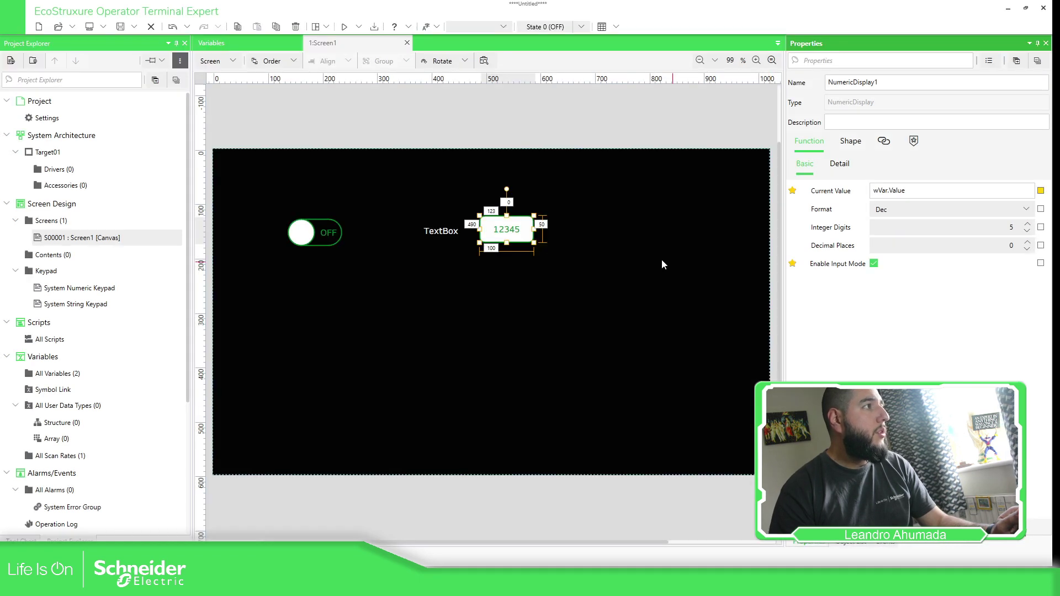
# Change the text box label to 'no Interlock'.
pyautogui.click(433, 232)
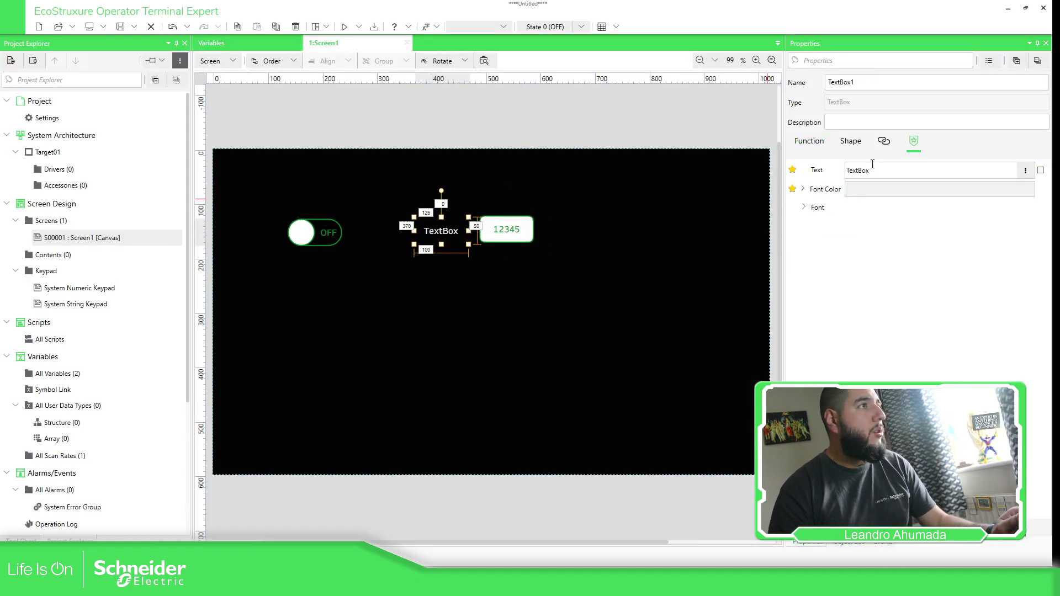
pyautogui.write('no Interlock')
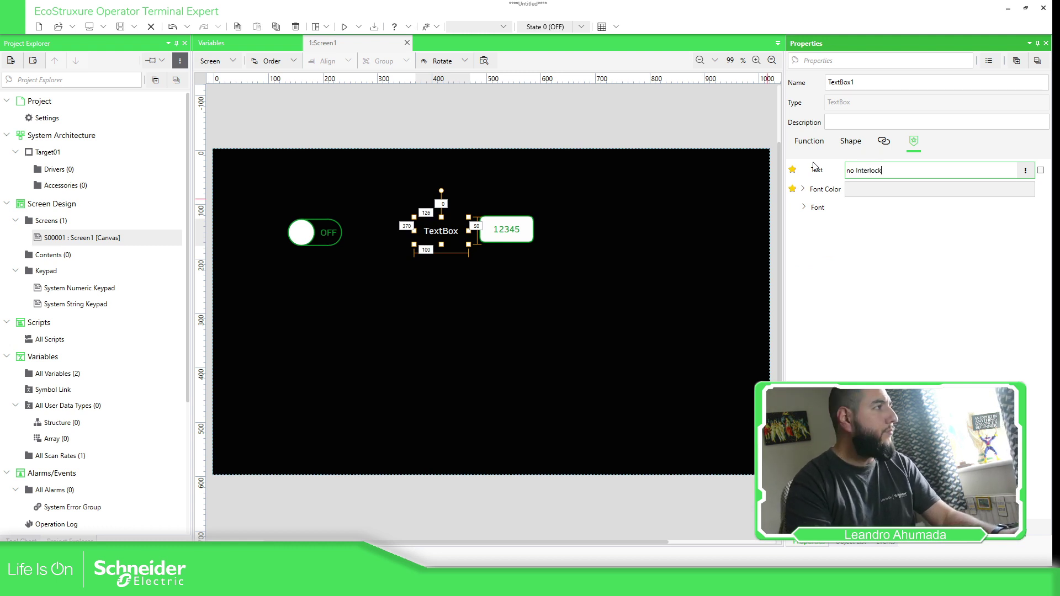
pyautogui.press('Return')
pyautogui.click(522, 128)
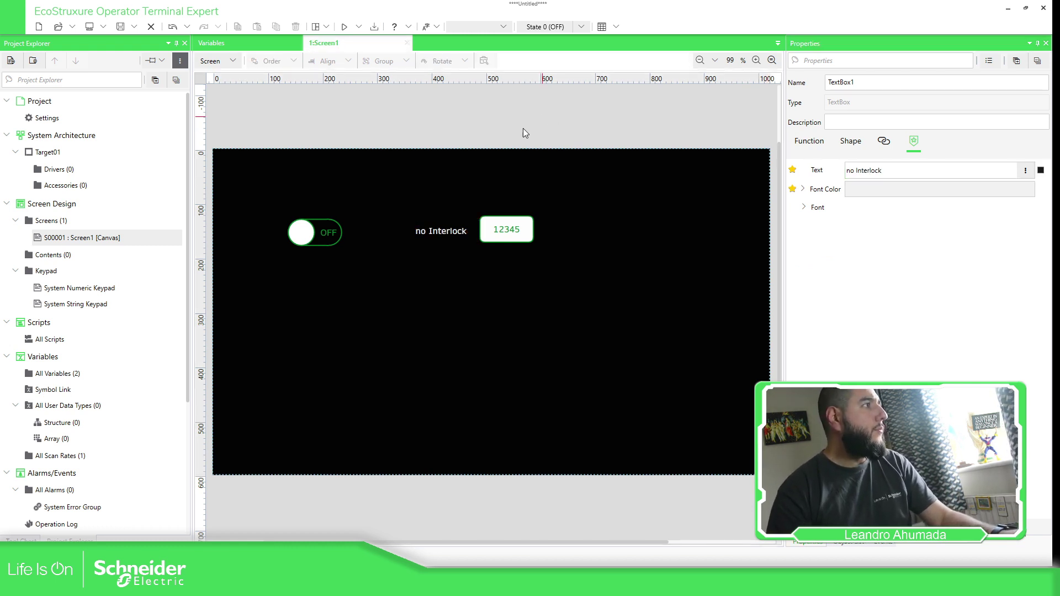
pyautogui.click(450, 232)
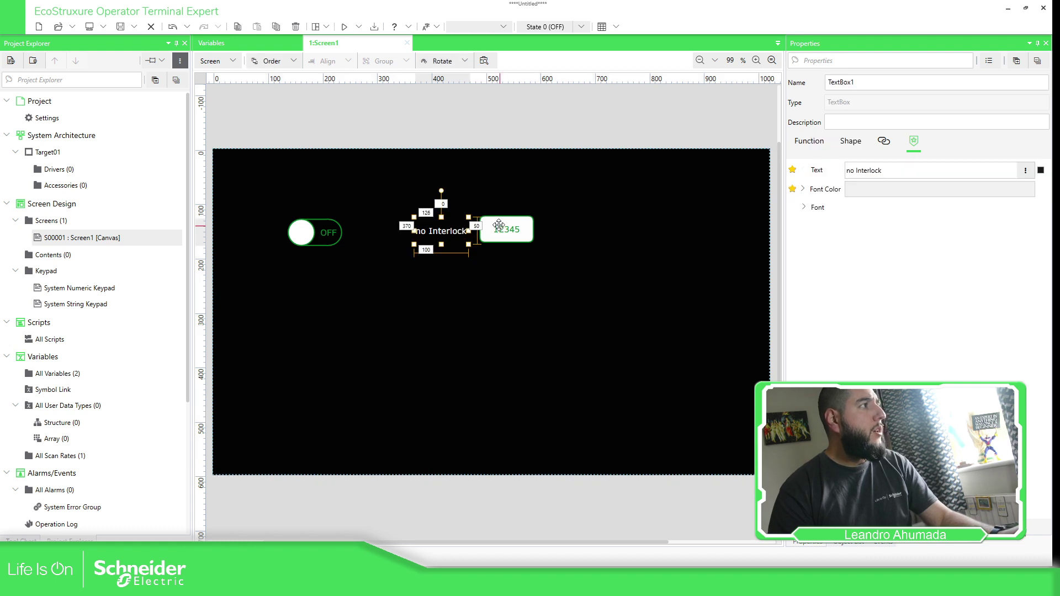
pyautogui.keyDown('ctrl'); pyautogui.click(498, 225); pyautogui.keyUp('ctrl')
# Bind the toggle switch's Current Value to the variable xEn.
pyautogui.click(307, 235)
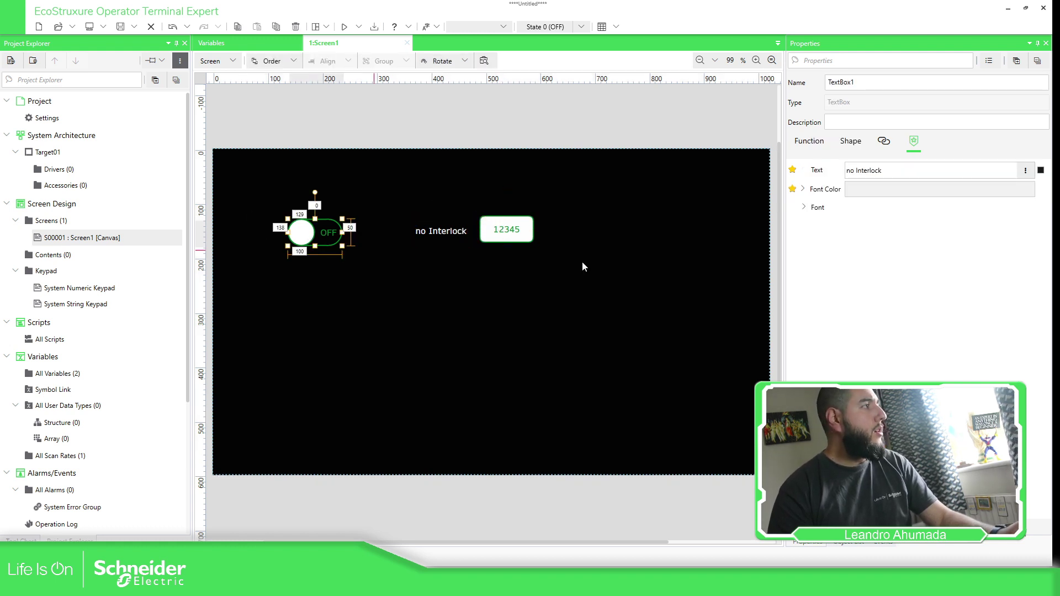
pyautogui.click(858, 170)
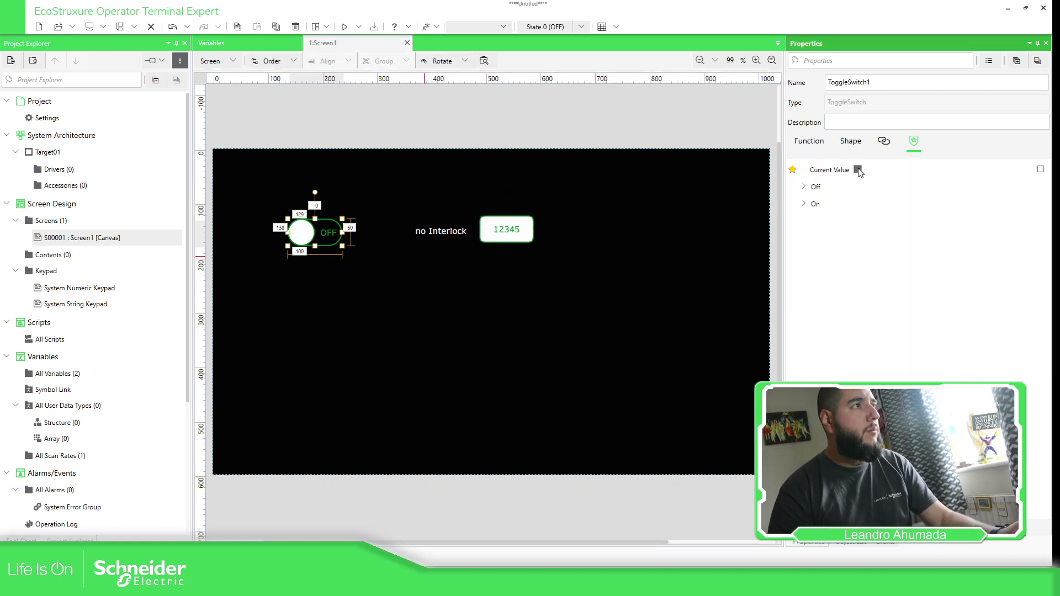
pyautogui.click(1040, 170)
pyautogui.click(965, 219)
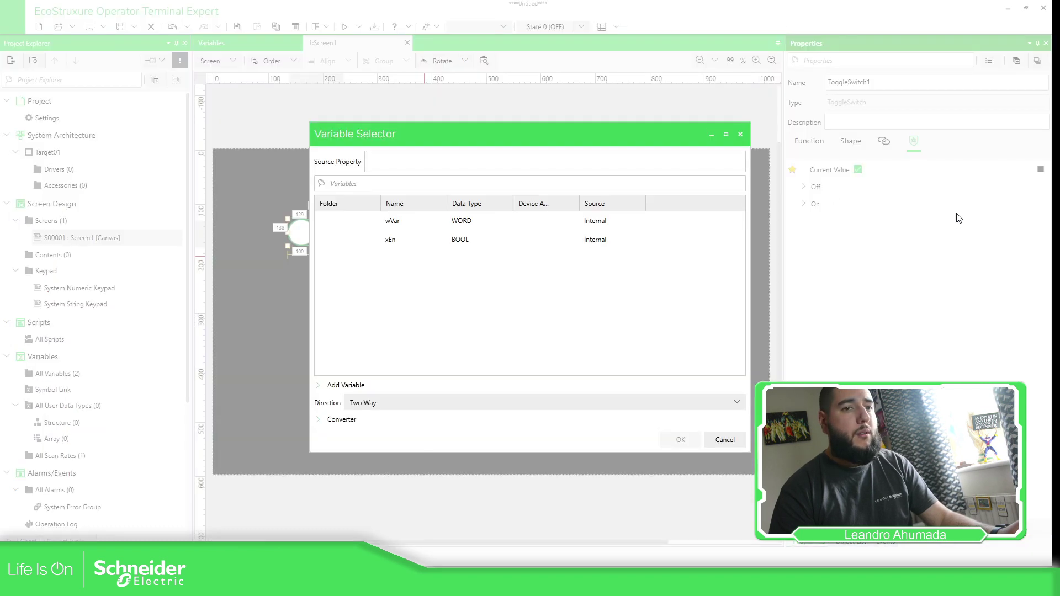
pyautogui.click(400, 240)
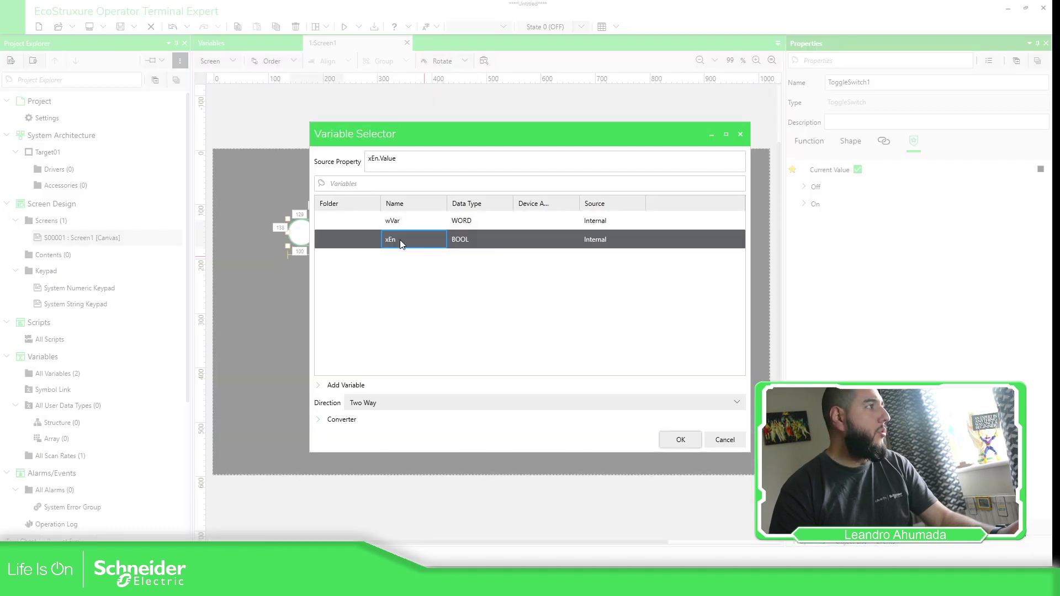
pyautogui.click(680, 440)
# Move the toggle switch up and left toward the screen's top-left corner.
pyautogui.click(329, 234)
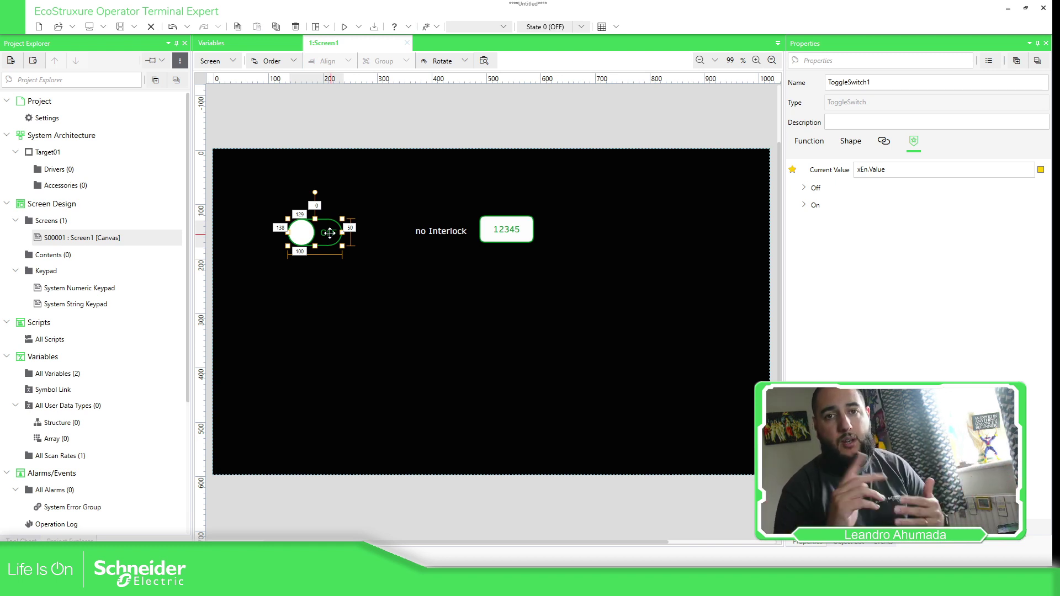
pyautogui.click(402, 132)
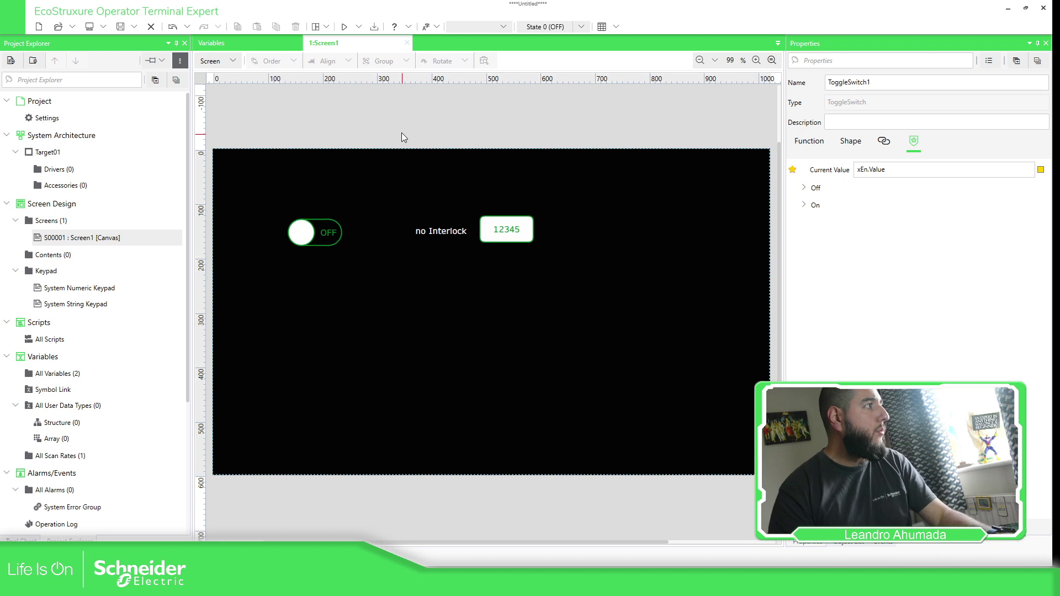
pyautogui.click(320, 239)
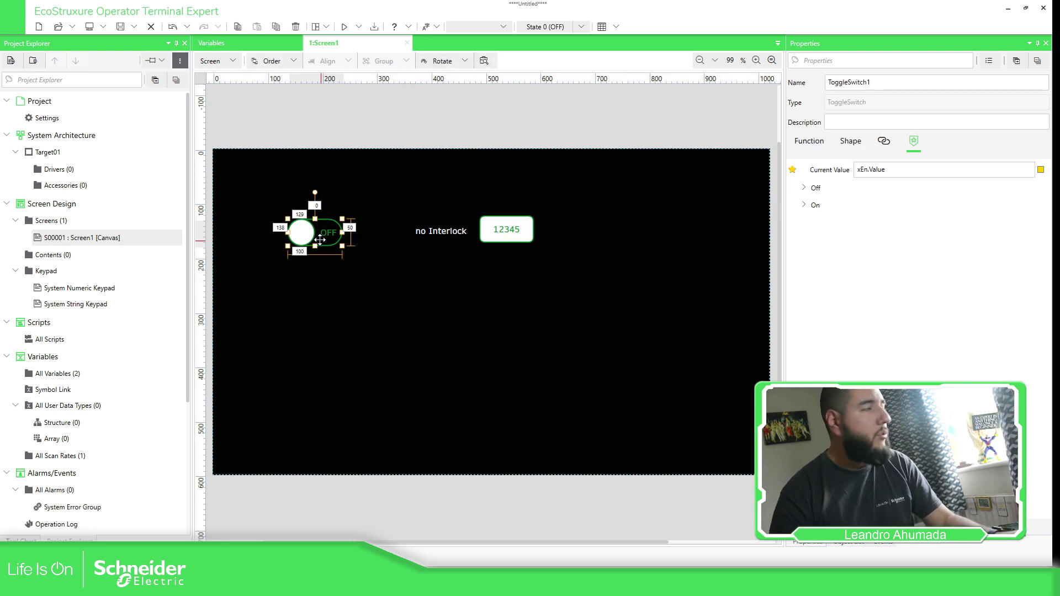
pyautogui.moveTo(326, 234); pyautogui.dragTo(273, 188)
pyautogui.click(492, 122)
# Duplicate the 'no Interlock' label and numeric display pair directly below.
pyautogui.click(451, 232)
pyautogui.keyDown('ctrl'); pyautogui.click(514, 229); pyautogui.keyUp('ctrl')
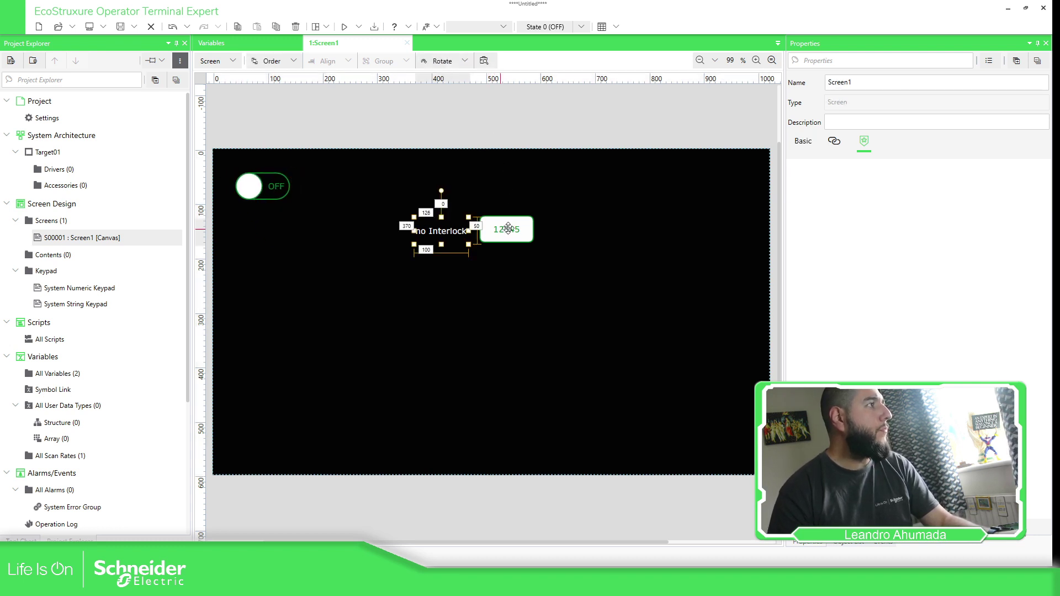
pyautogui.moveTo(513, 229); pyautogui.dragTo(514, 269)
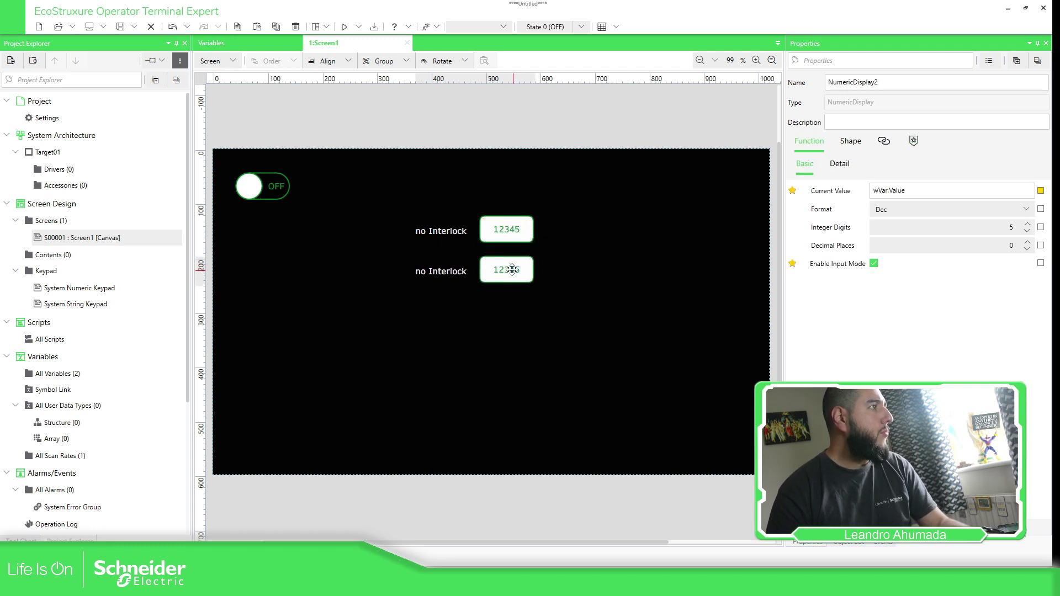
pyautogui.click(535, 149)
# Change the copied label's text to 'with Interlock'.
pyautogui.click(442, 268)
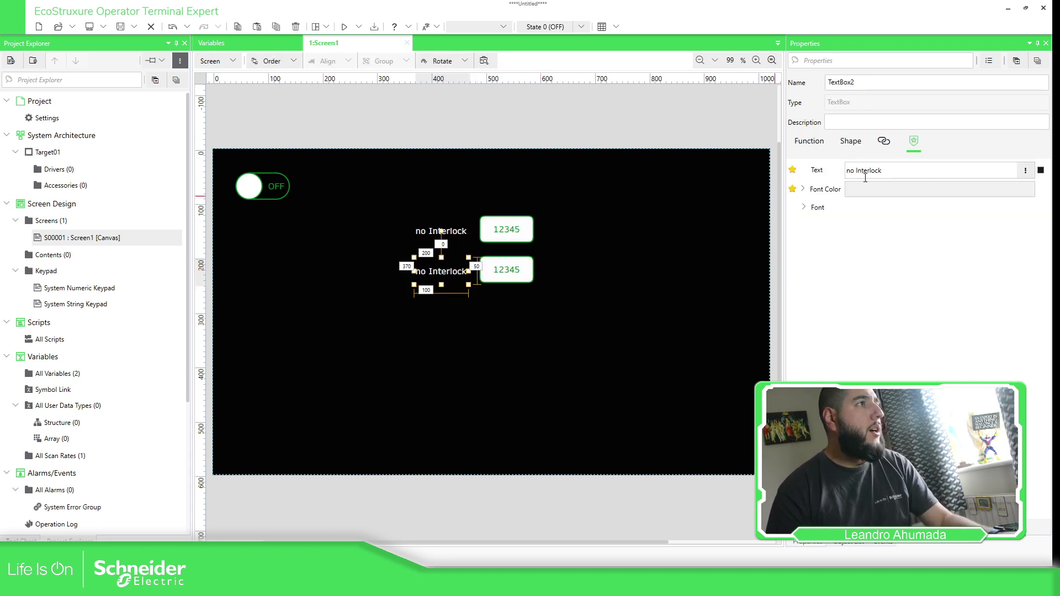
pyautogui.click(854, 171)
pyautogui.press('BackSpace')
pyautogui.press('BackSpace')
pyautogui.write('with')
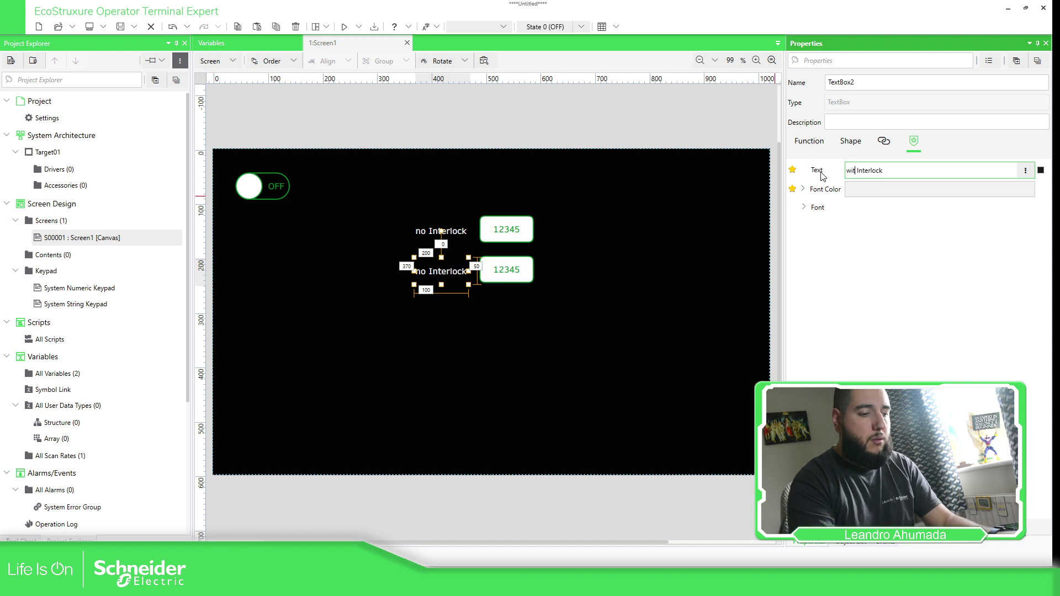
pyautogui.click(715, 219)
# Shift both labels slightly left, then select the lower numeric display.
pyautogui.click(433, 230)
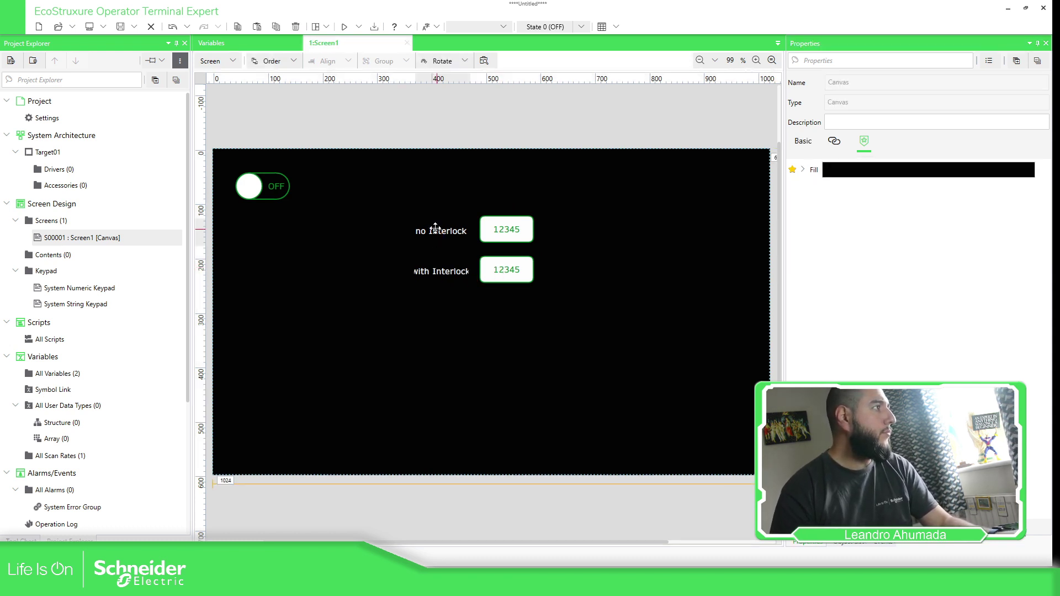
pyautogui.keyDown('ctrl'); pyautogui.click(439, 272); pyautogui.keyUp('ctrl')
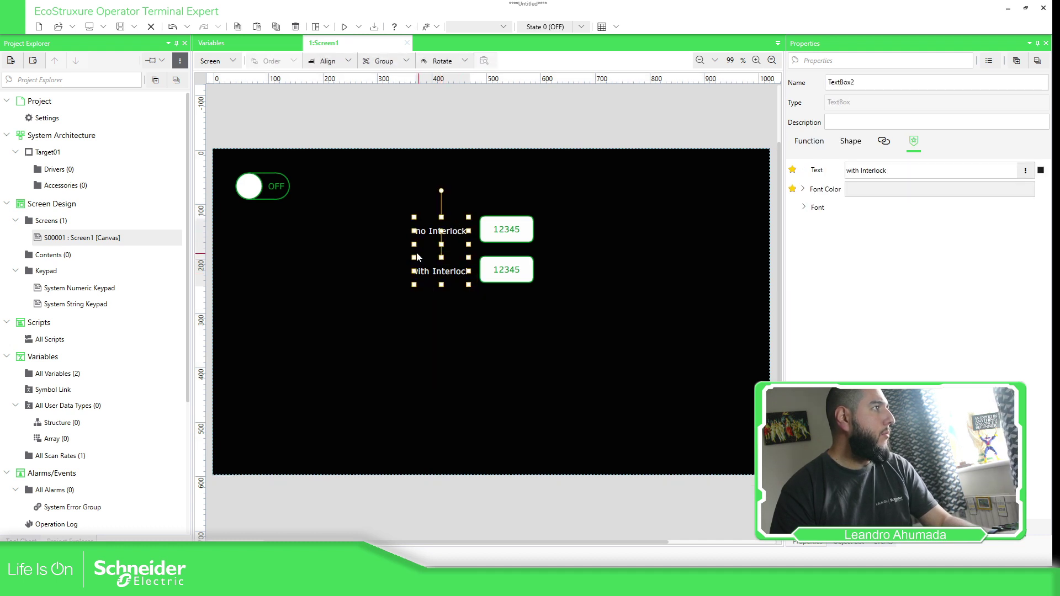
pyautogui.moveTo(412, 270); pyautogui.dragTo(388, 271)
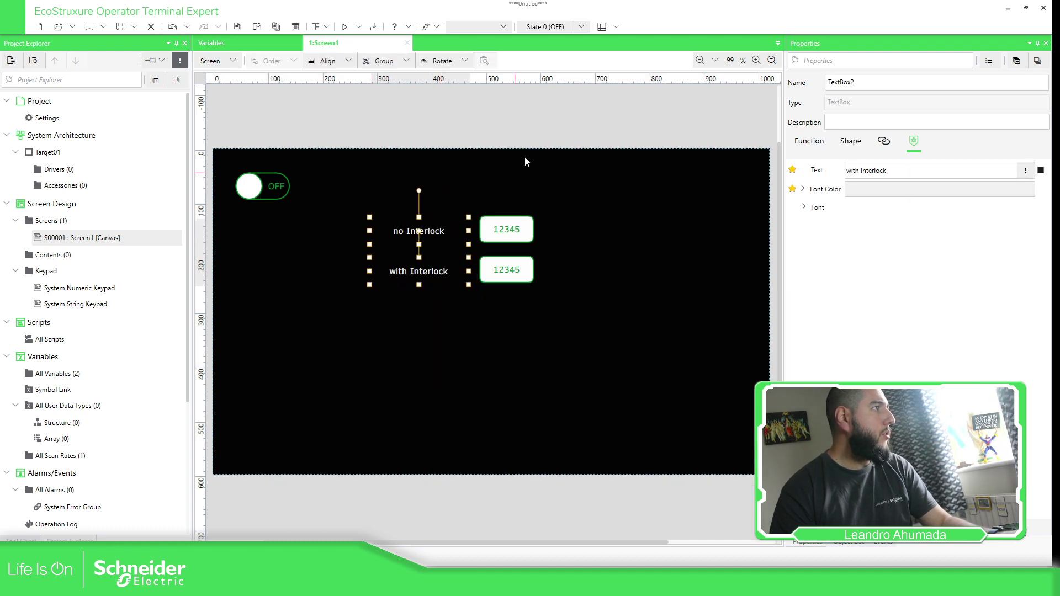
pyautogui.click(520, 204)
pyautogui.click(500, 263)
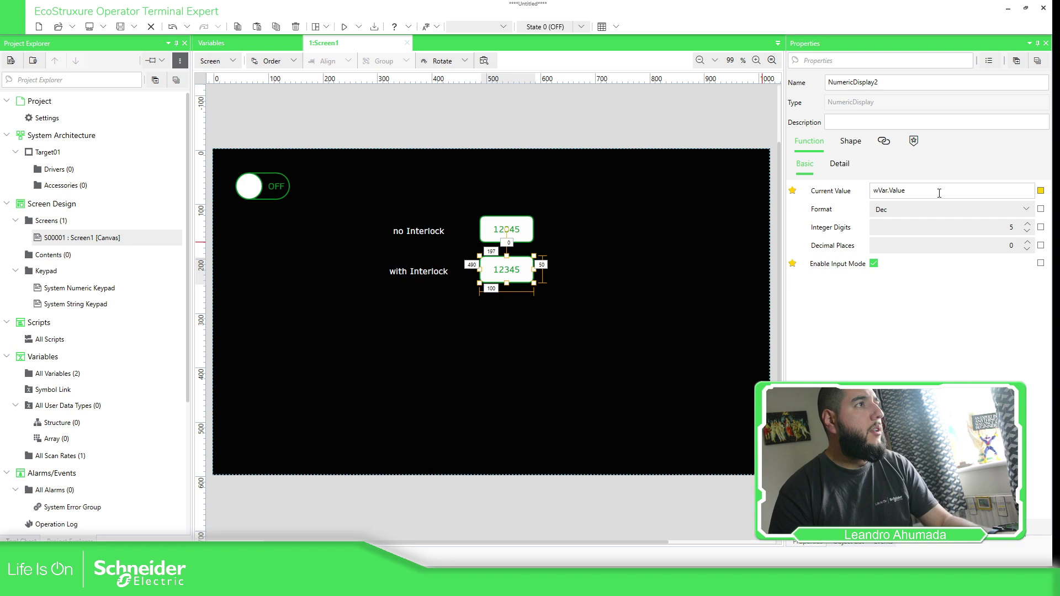
# Enable the lower display's interlock bound to xEn, then show the Run simulation options.
pyautogui.click(840, 166)
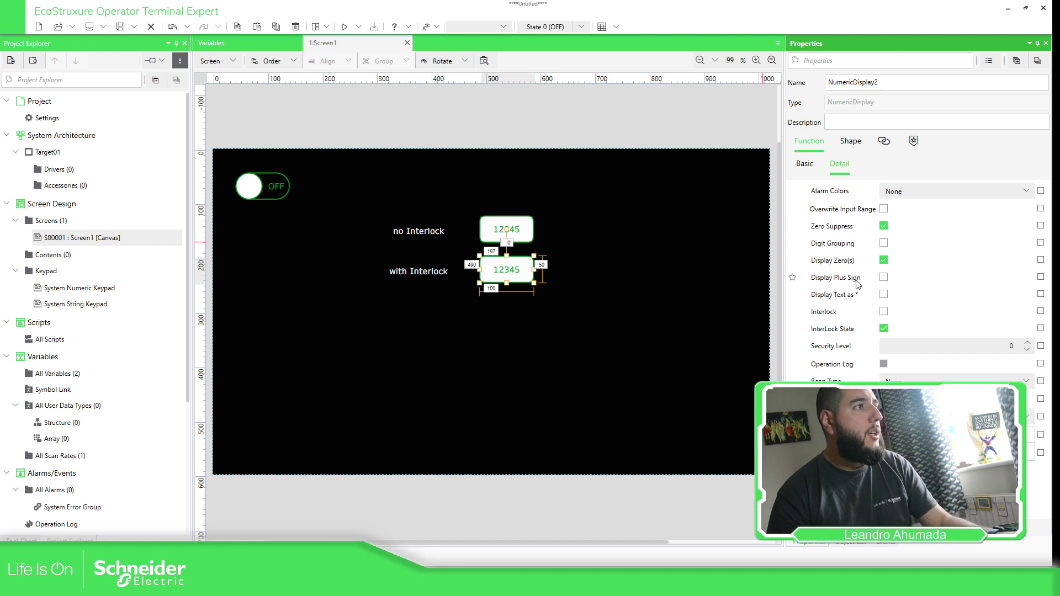
pyautogui.click(883, 312)
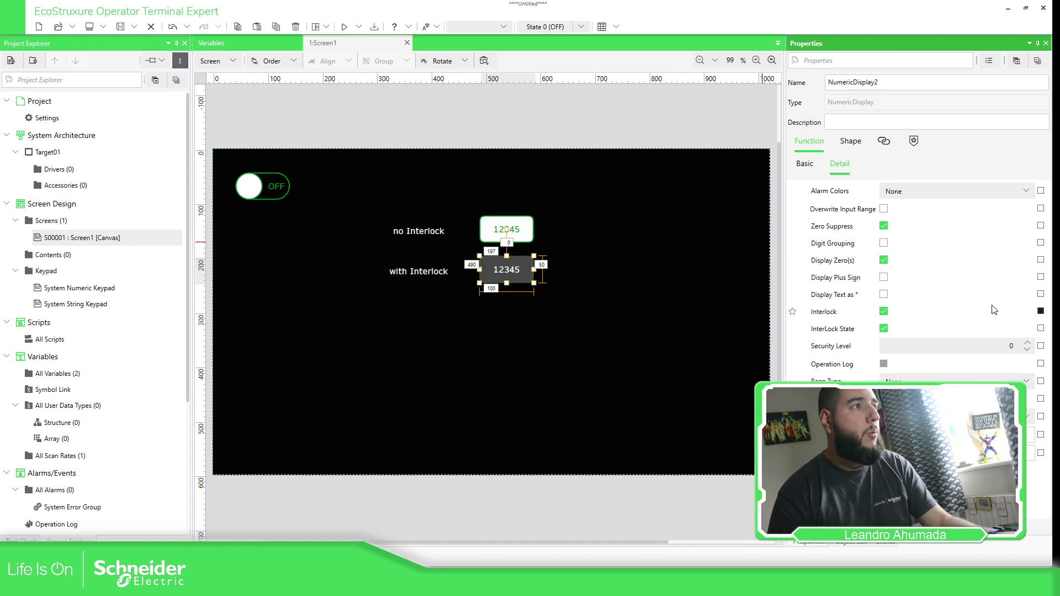
pyautogui.click(1041, 315)
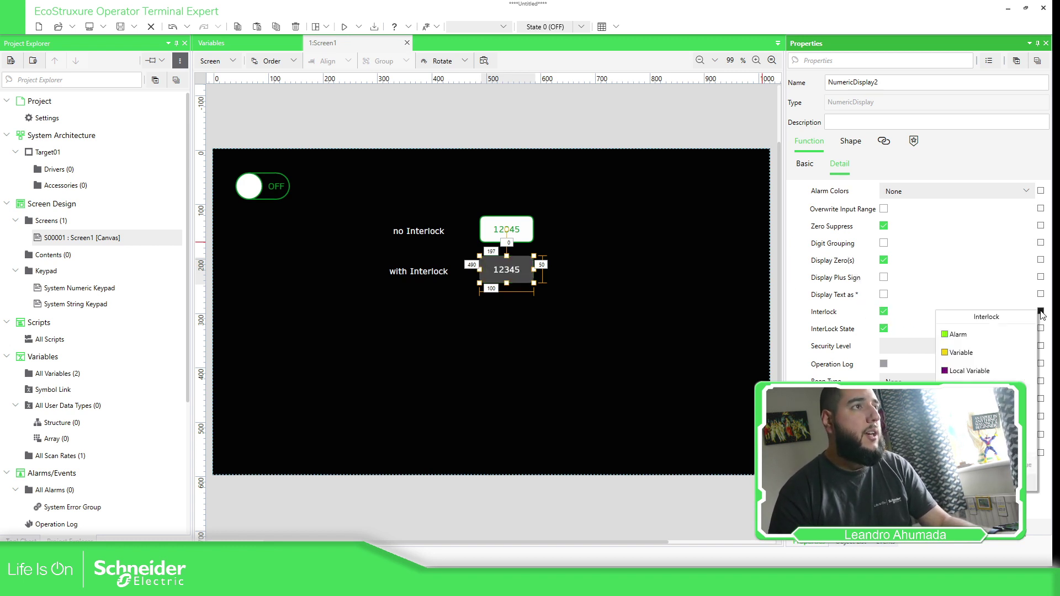
pyautogui.click(977, 351)
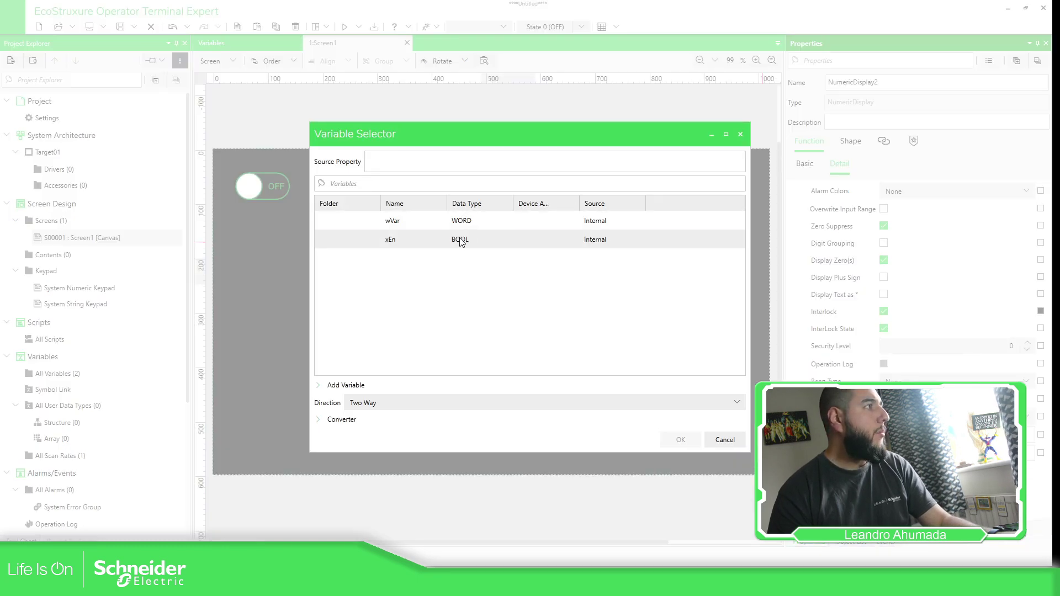
pyautogui.click(496, 242)
pyautogui.click(688, 441)
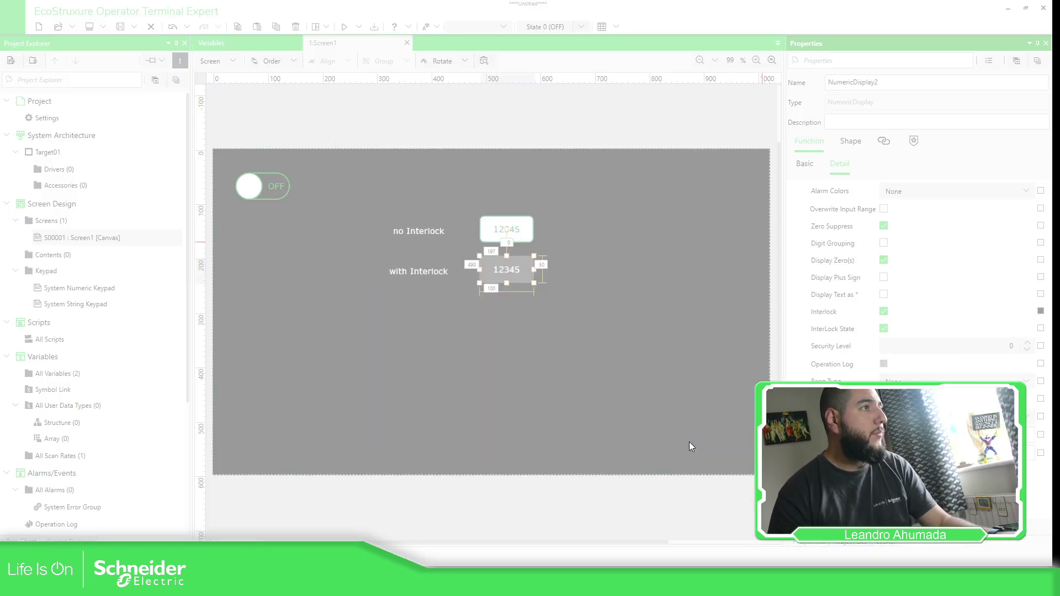
pyautogui.click(606, 104)
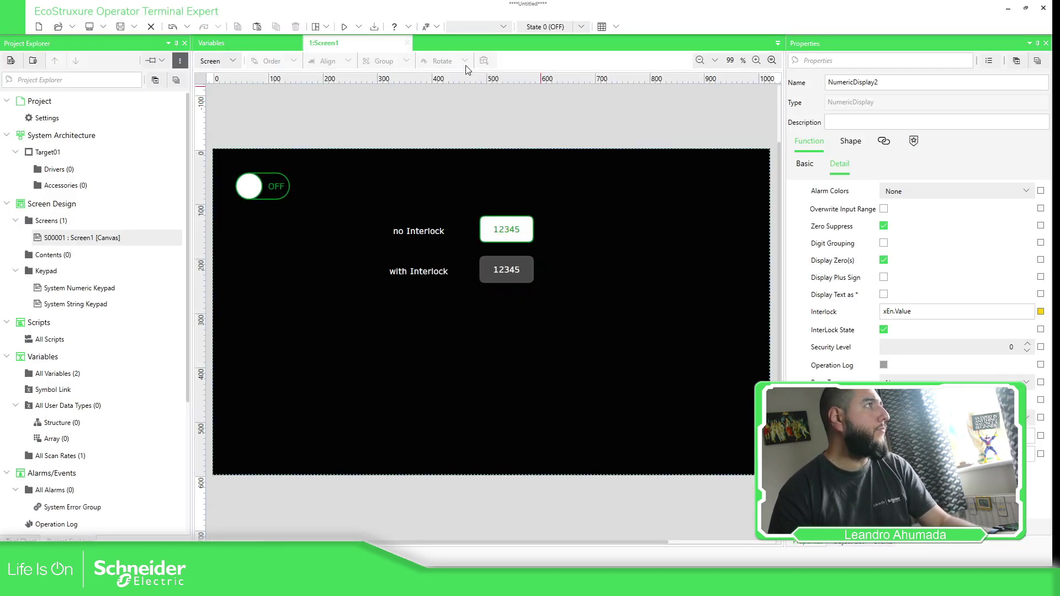
pyautogui.click(359, 26)
# Start Device Simulate so Target01 runs Screen1 with the toggle OFF and both displays at 0.
pyautogui.click(376, 50)
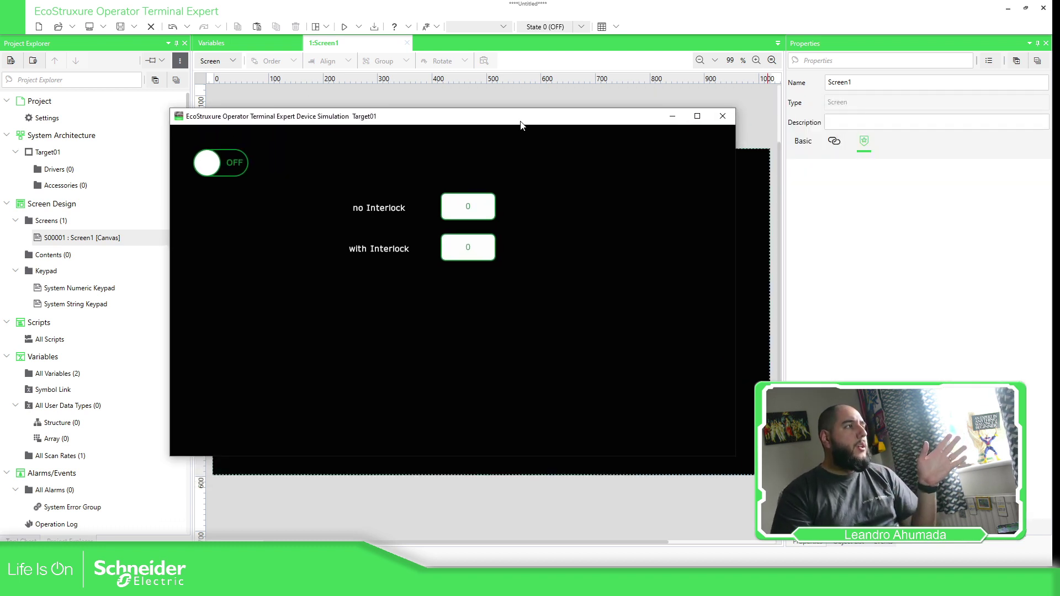
# Enter 45 in the 'no Interlock' display and 68 in the 'with Interlock' display.
pyautogui.click(474, 205)
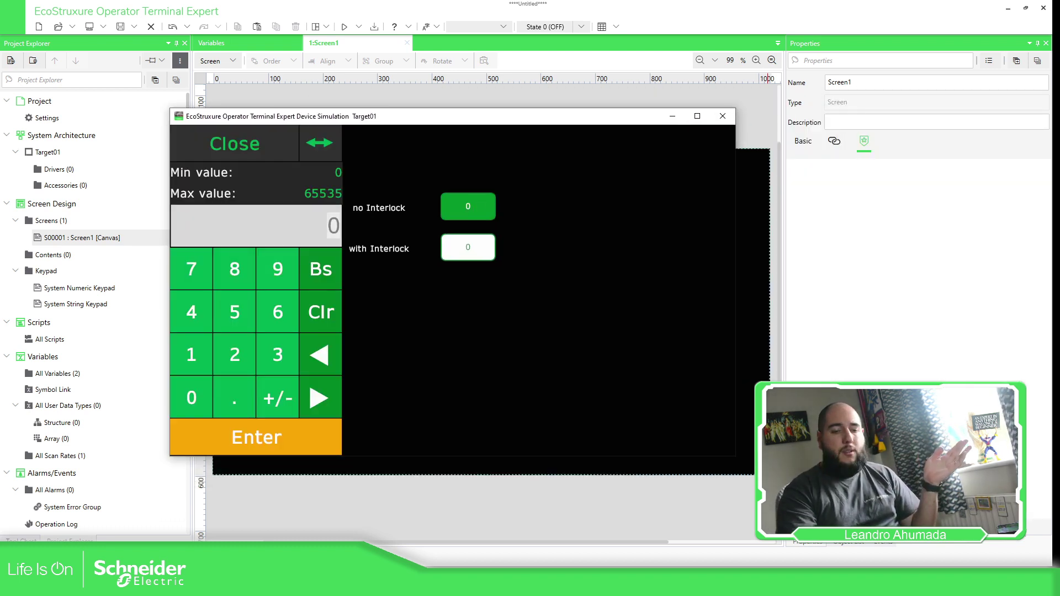
pyautogui.write('45')
pyautogui.press('Return')
pyautogui.click(473, 258)
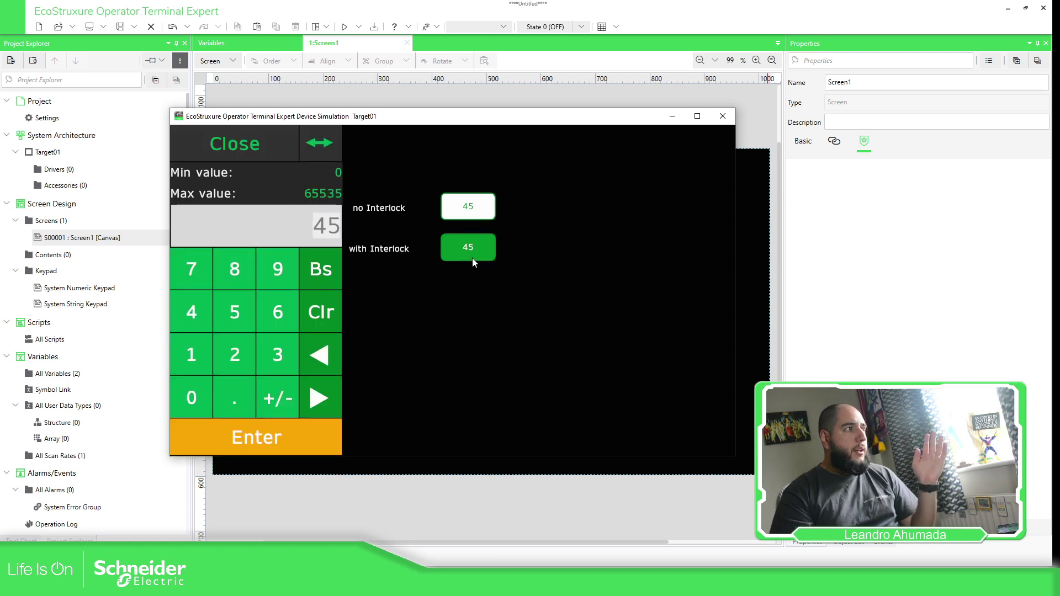
pyautogui.write('68')
pyautogui.press('Return')
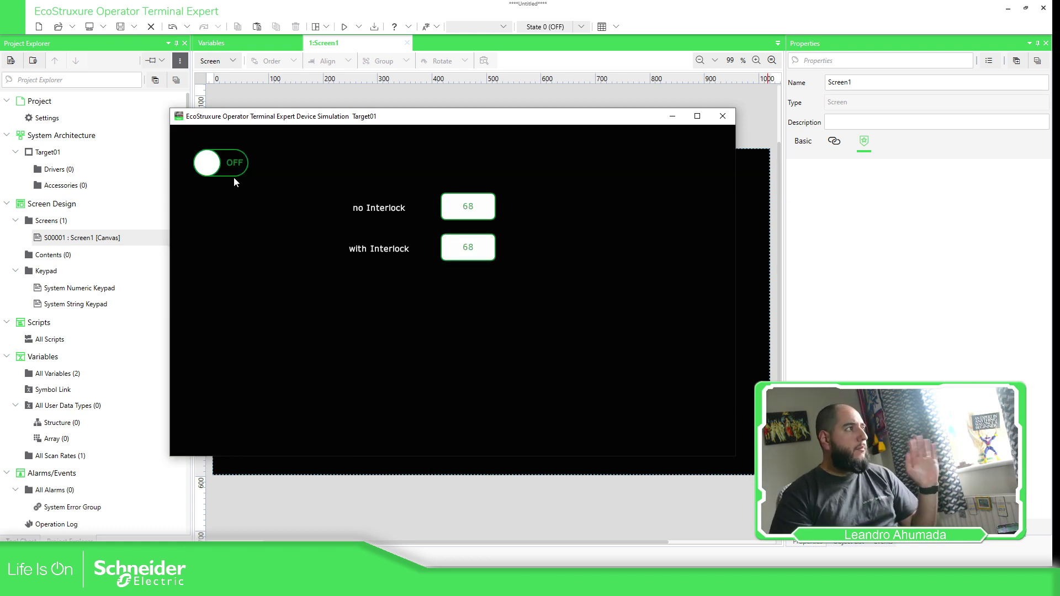
# Turn the toggle ON, enter 78, turn the toggle OFF, and close the simulation.
pyautogui.click(220, 164)
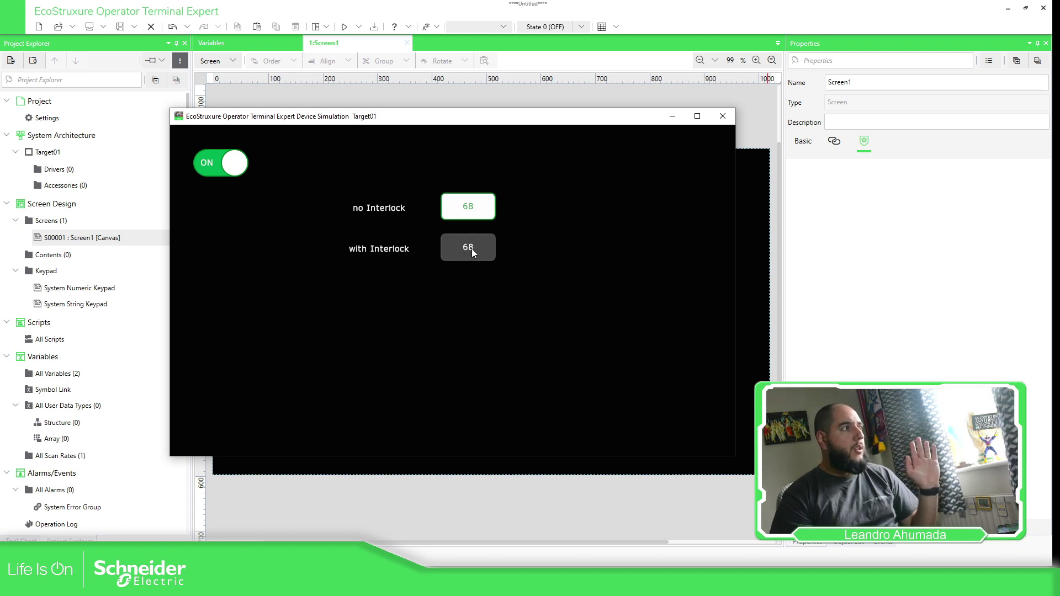
pyautogui.click(469, 206)
pyautogui.write('78')
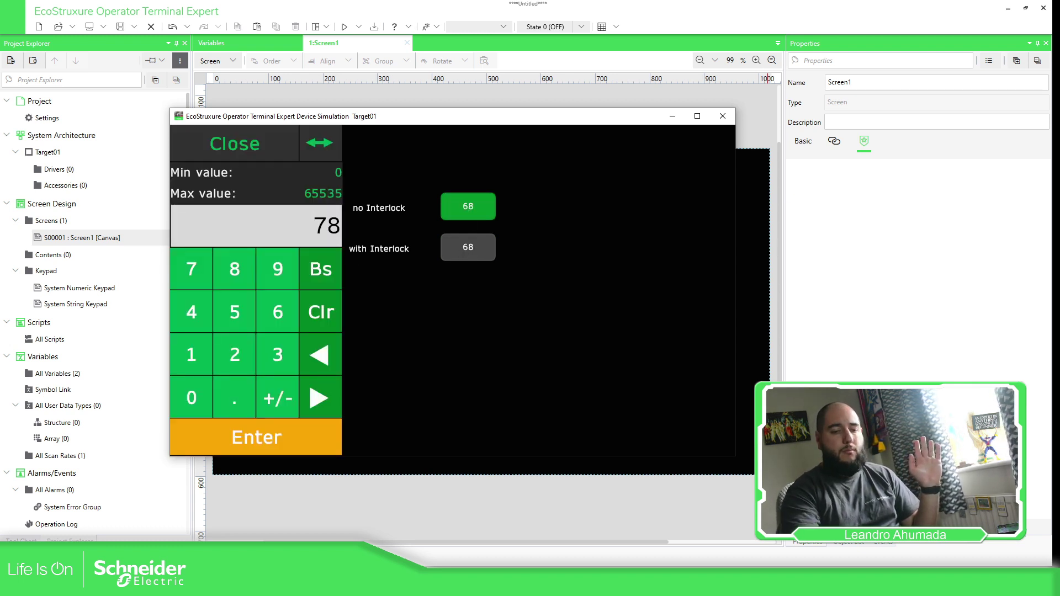
pyautogui.press('Return')
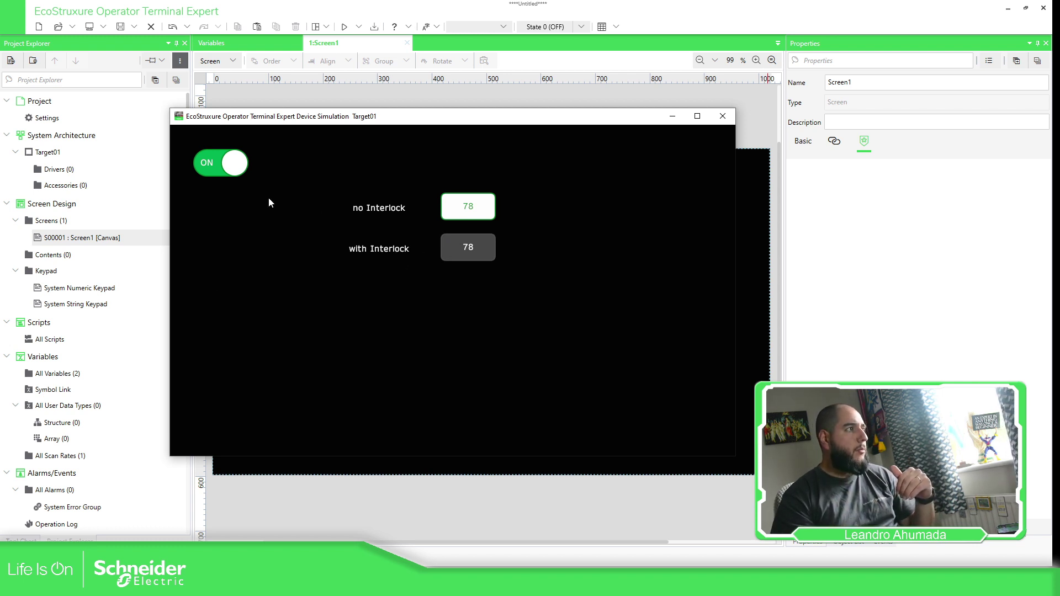
pyautogui.click(236, 167)
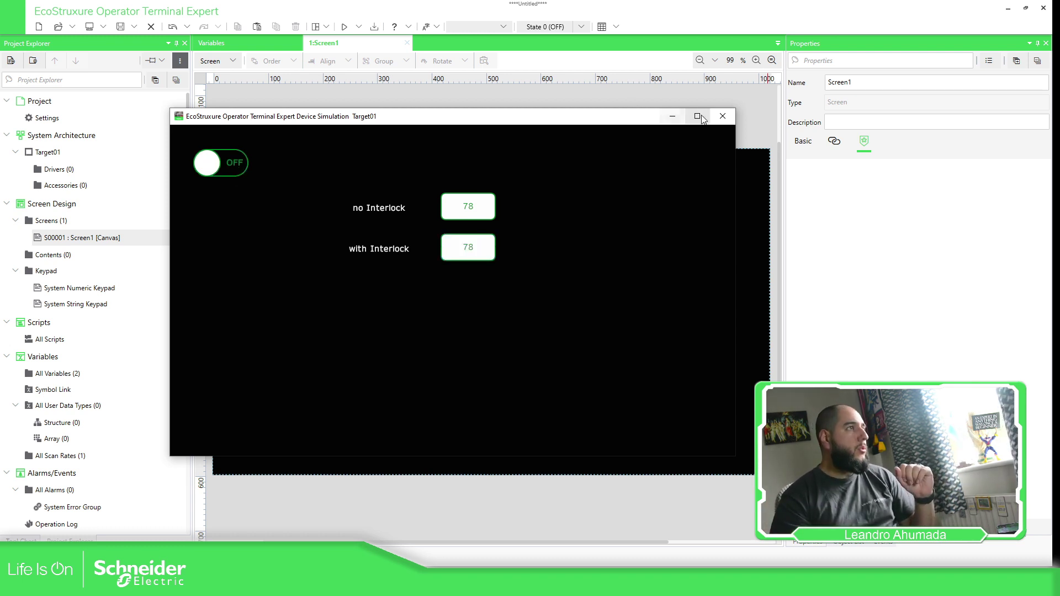
pyautogui.click(723, 117)
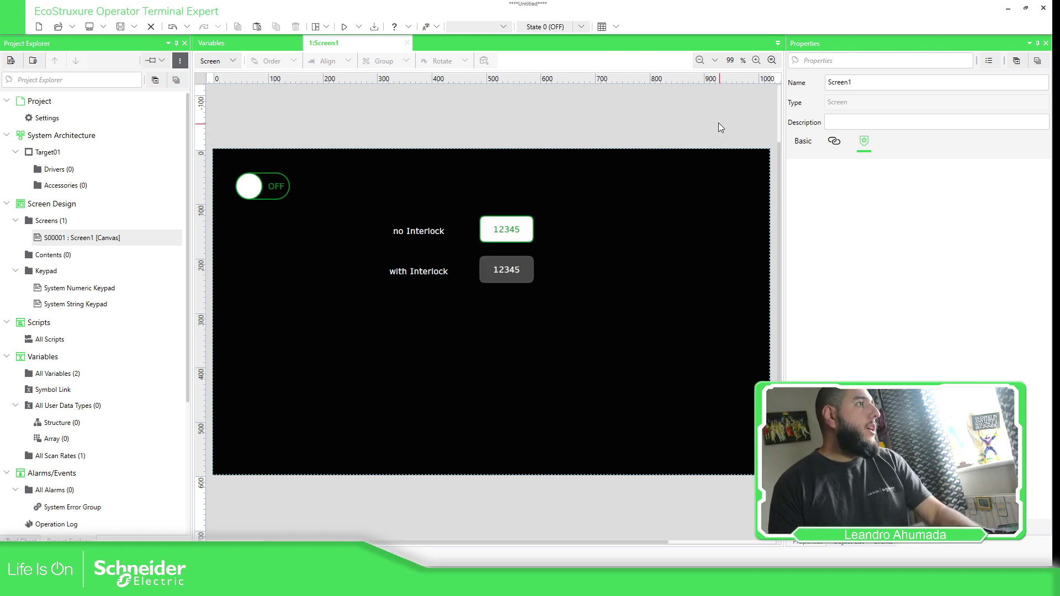
# In User-Defined Converters, add a Range converter named cInvBool.
pyautogui.scroll(-3, 103, 361)
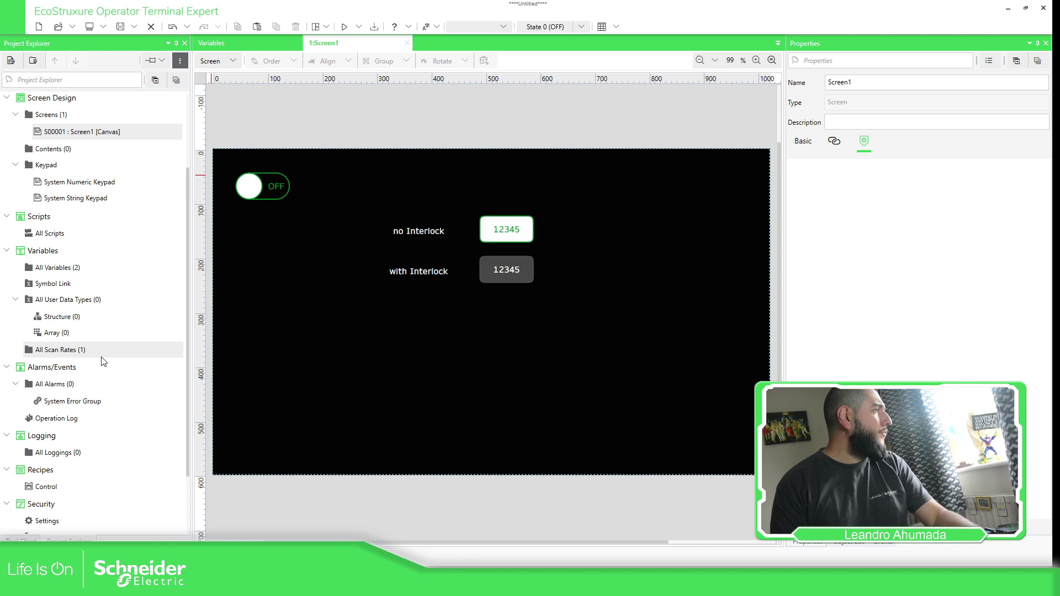
pyautogui.scroll(-2, 102, 362)
pyautogui.click(88, 526)
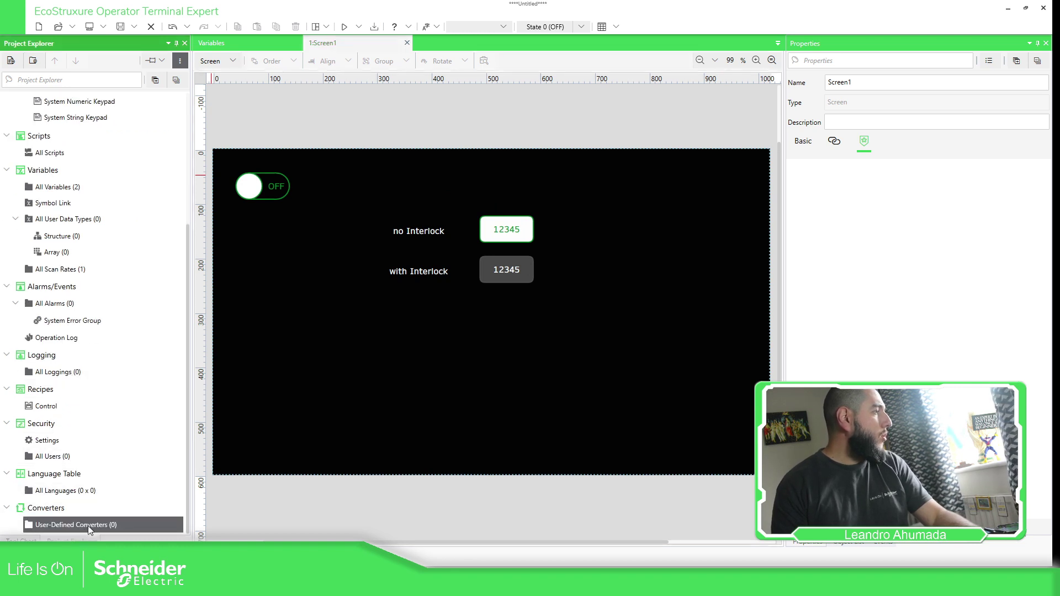
pyautogui.doubleClick(88, 526)
pyautogui.click(242, 60)
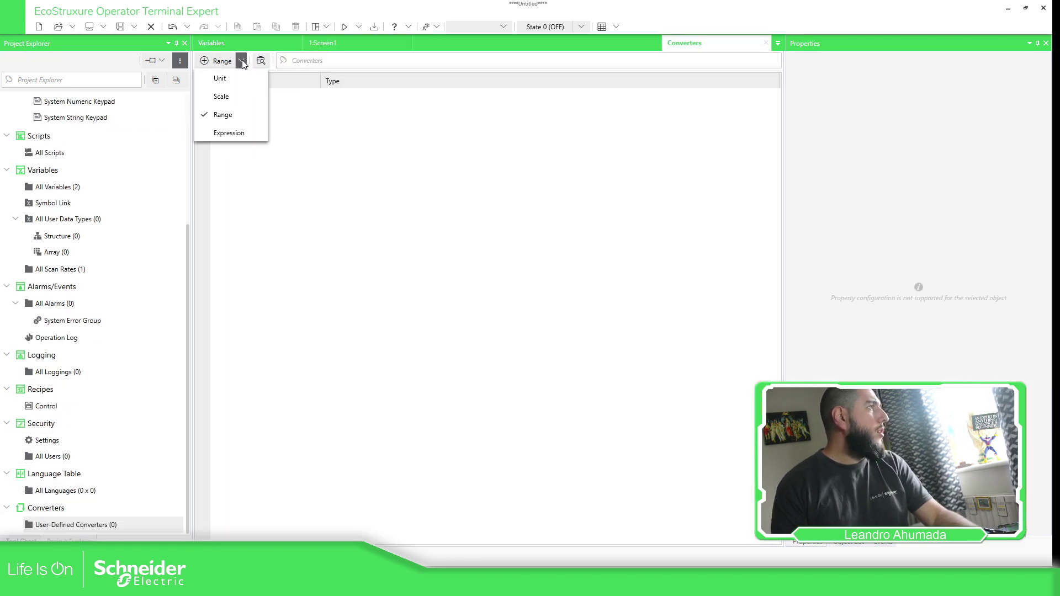
pyautogui.click(229, 114)
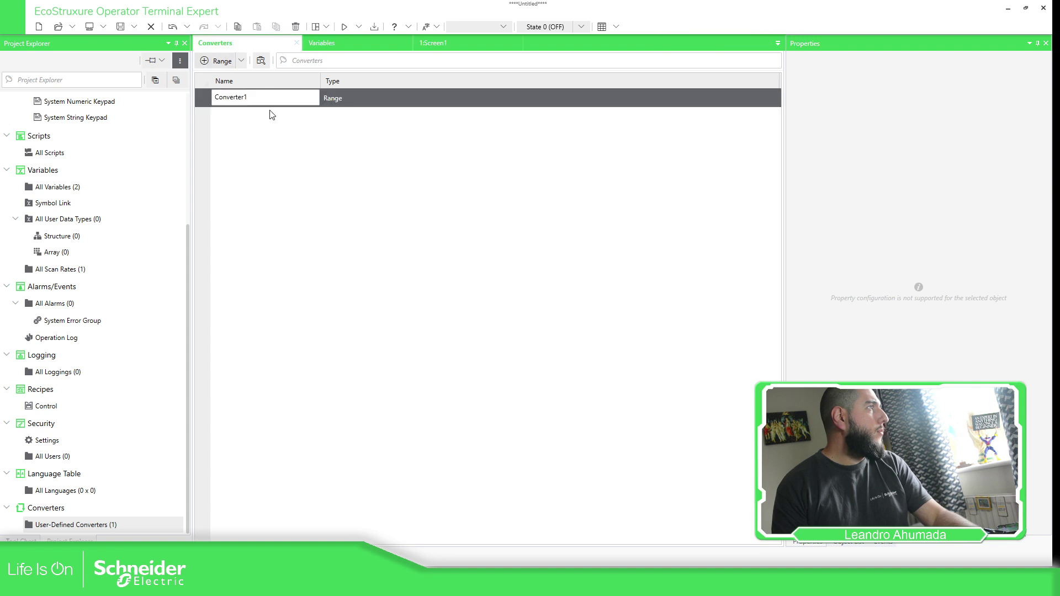
pyautogui.write('cB')
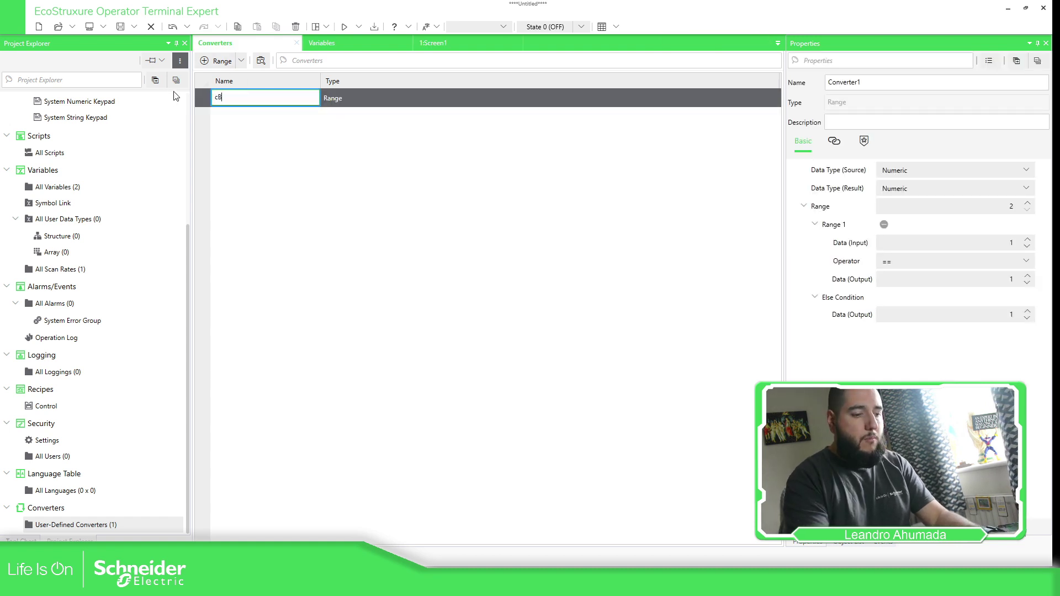
pyautogui.write('oolIn')
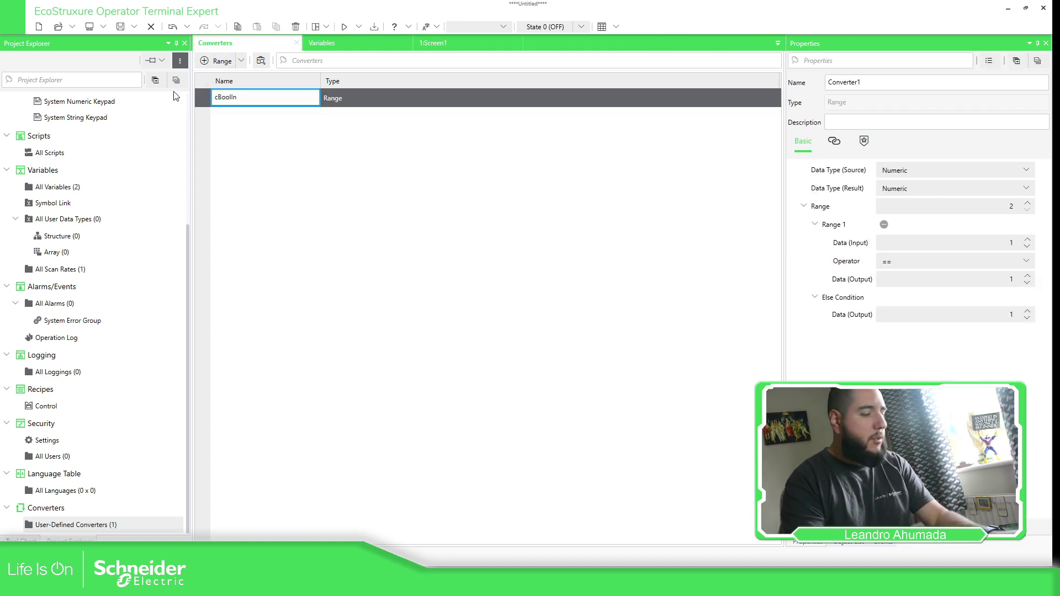
pyautogui.press('BackSpace')
pyautogui.press('BackSpace')
pyautogui.press('BackSpace')
pyautogui.press('BackSpace')
pyautogui.write('In')
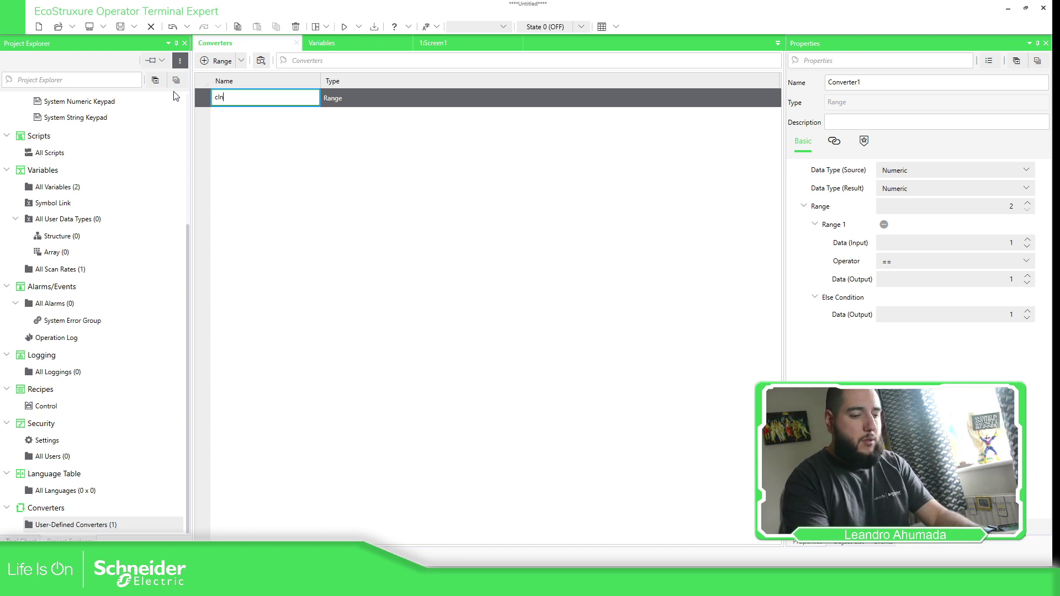
pyautogui.write('vBool')
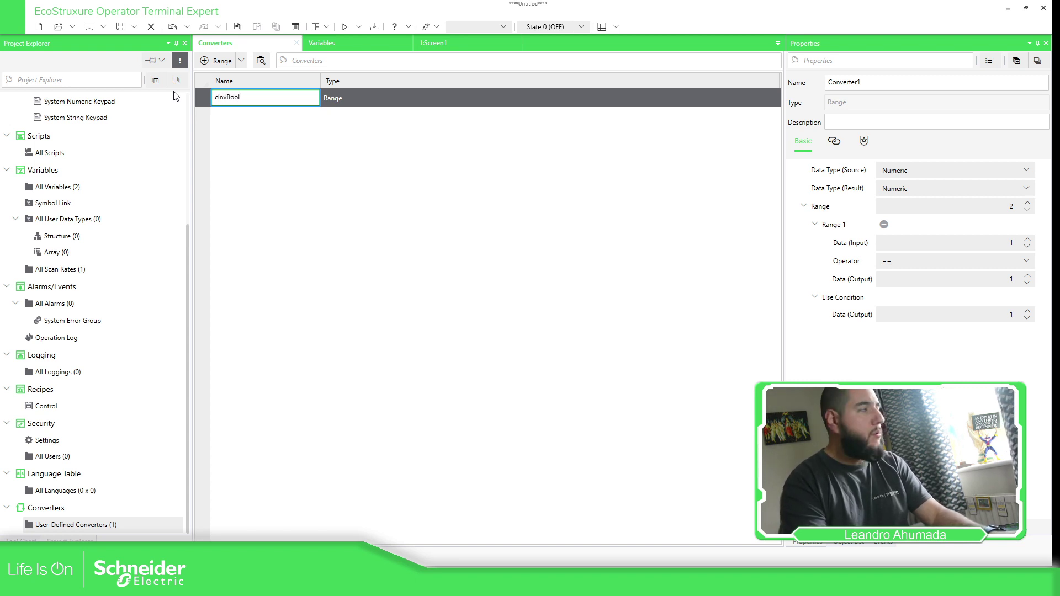
pyautogui.press('Tab')
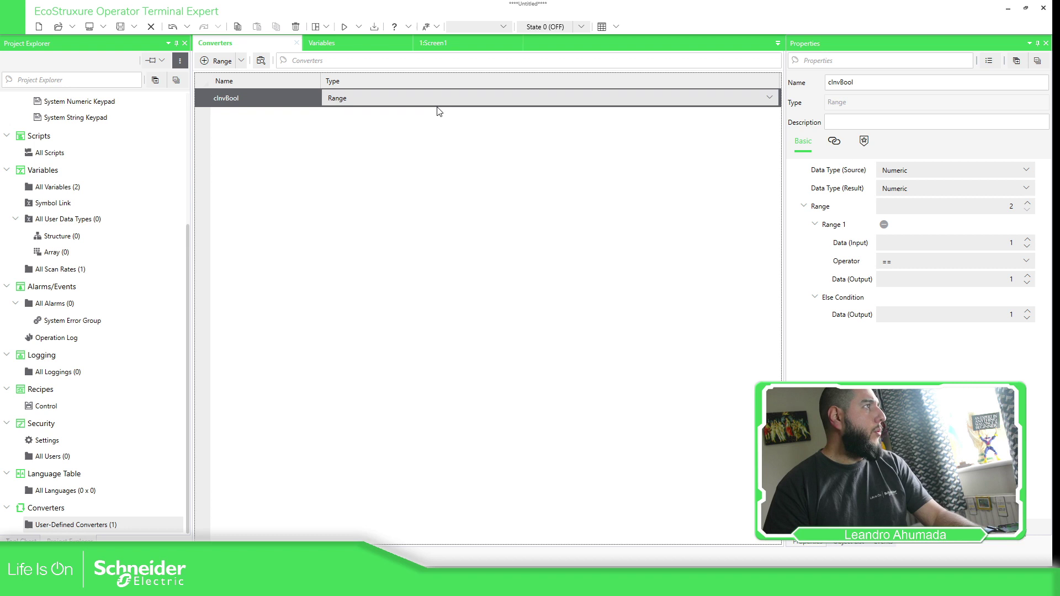
# Set cInvBool's Source and Result types to Boolean with Range 1 outputting True, then return to Screen1.
pyautogui.click(925, 167)
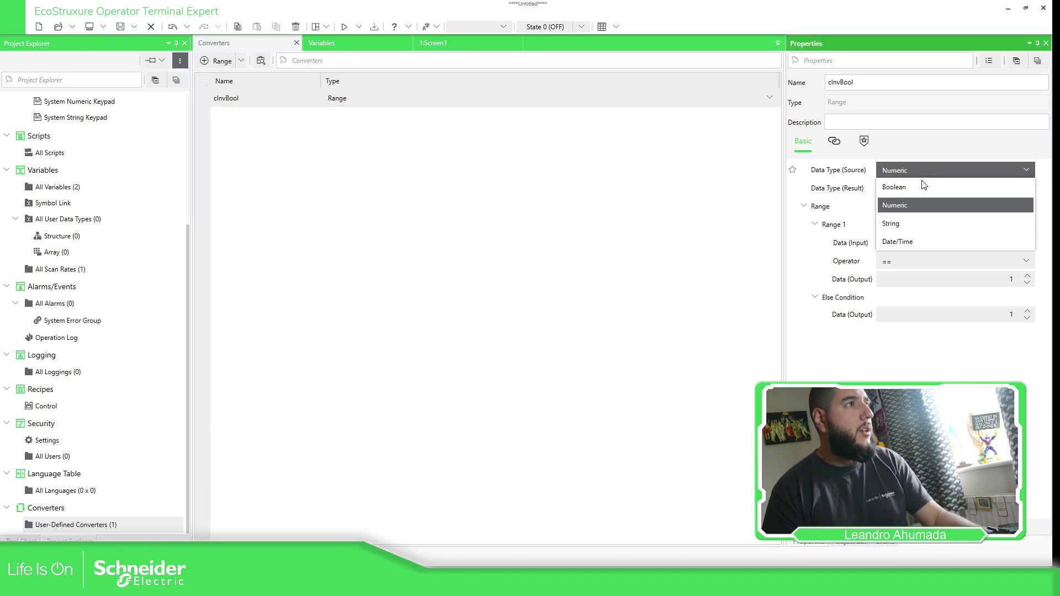
pyautogui.click(912, 184)
pyautogui.click(904, 186)
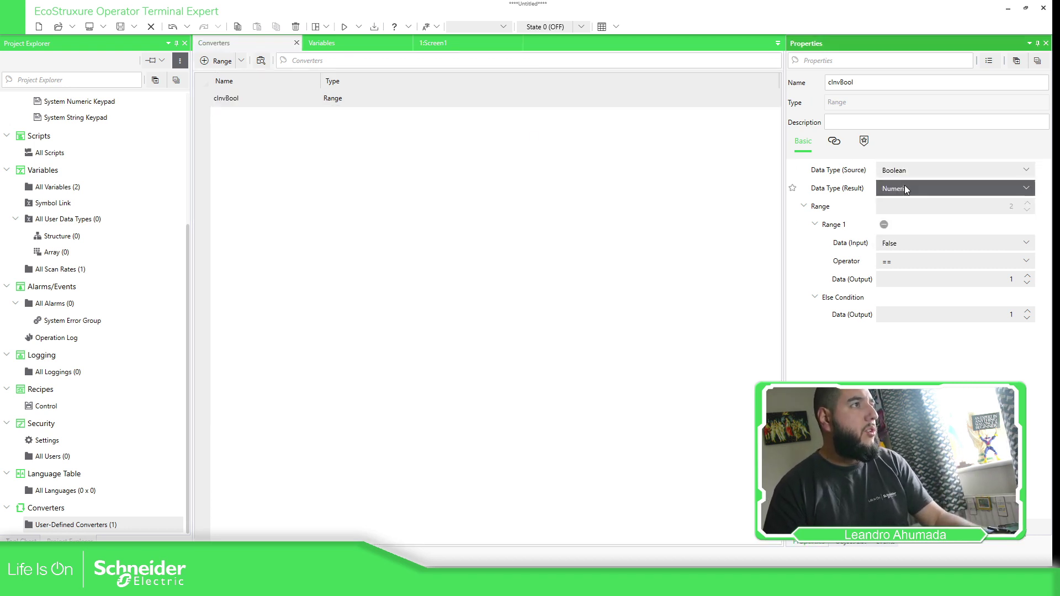
pyautogui.scroll(1, 902, 243)
pyautogui.click(905, 205)
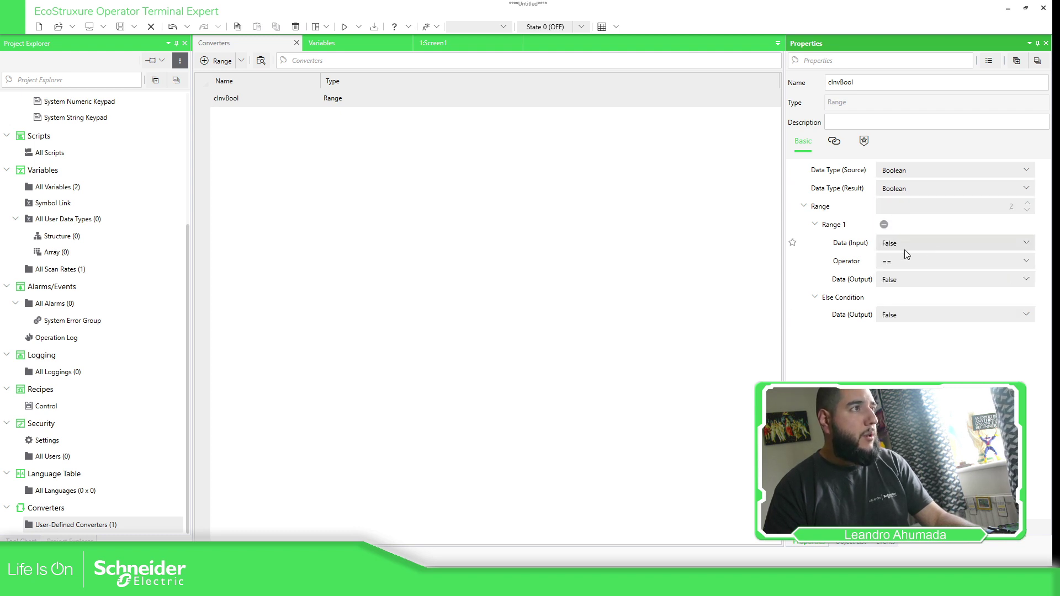
pyautogui.click(908, 279)
pyautogui.click(891, 314)
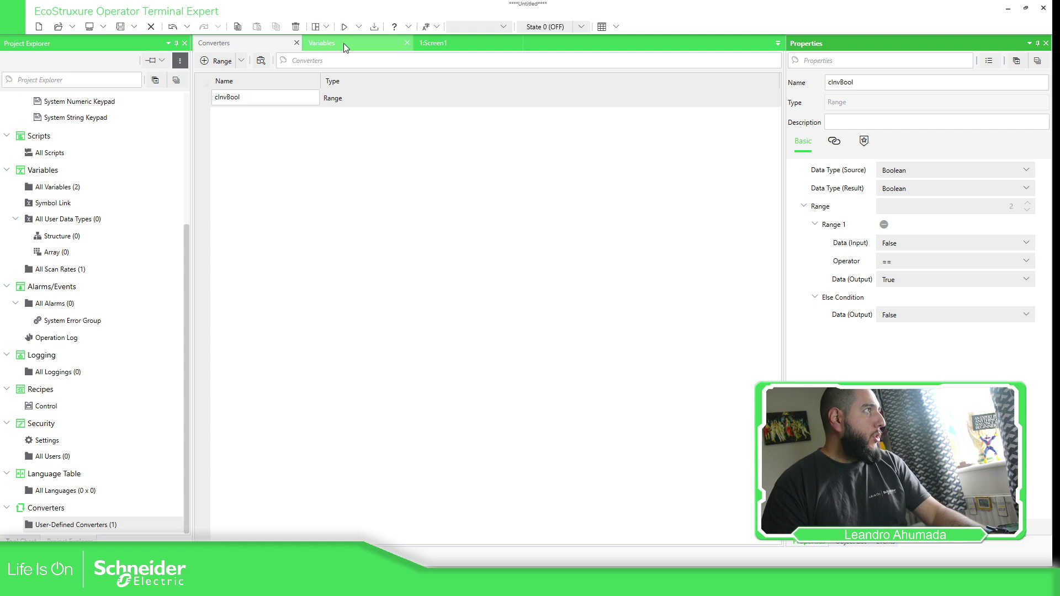
pyautogui.click(446, 43)
# Copy the 'with Interlock' label and its 12345 display into a third row below the others.
pyautogui.click(445, 271)
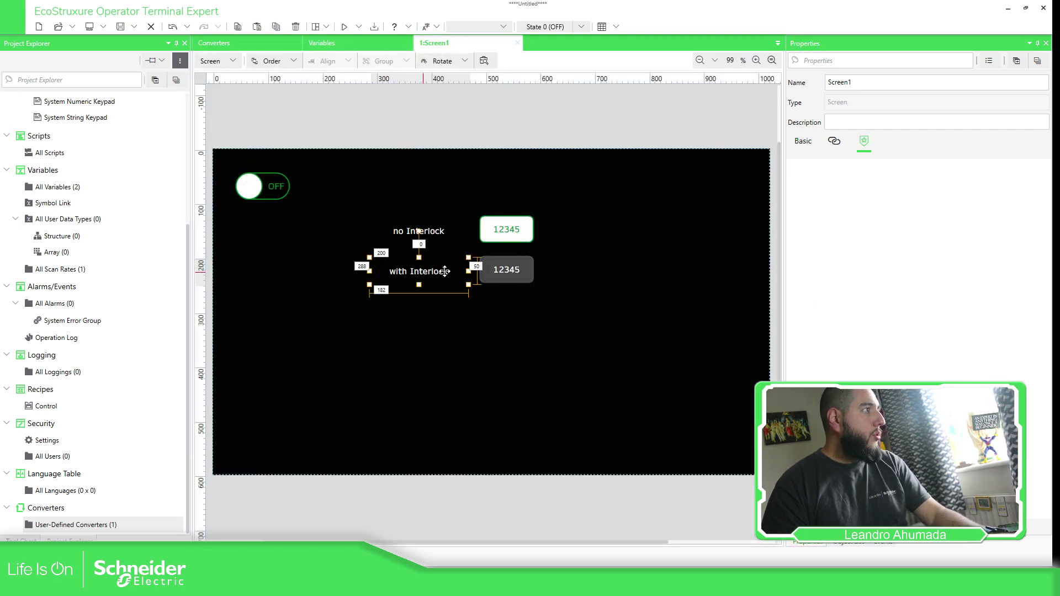
pyautogui.keyDown('ctrl'); pyautogui.click(505, 271); pyautogui.keyUp('ctrl')
pyautogui.moveTo(506, 282); pyautogui.dragTo(520, 311)
pyautogui.click(407, 279)
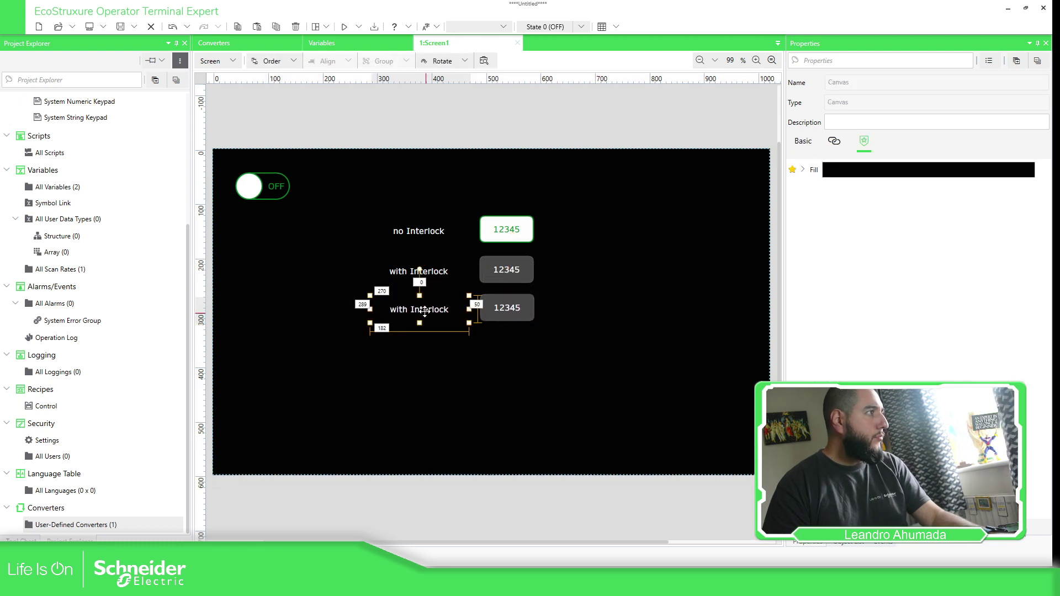
# Rename the copied label to 'with Interlock + converter'.
pyautogui.click(424, 311)
pyautogui.click(872, 170)
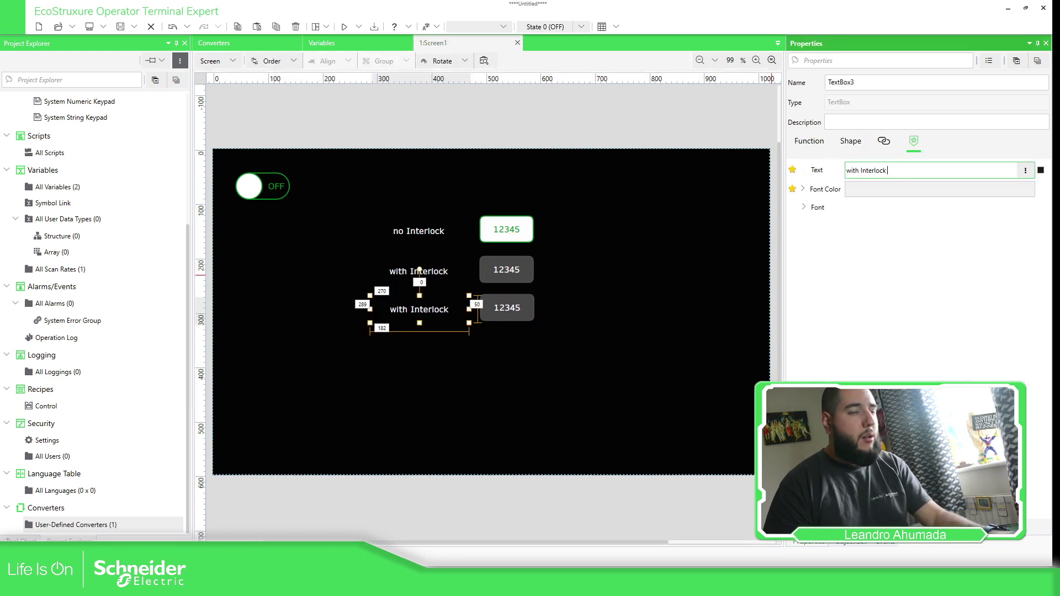
pyautogui.write('+ converte')
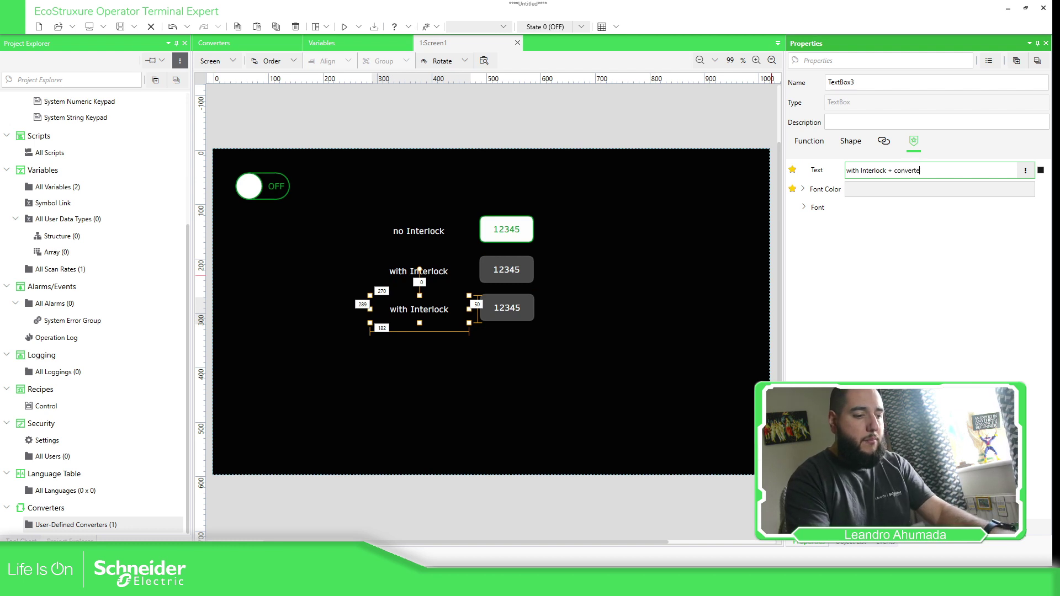
pyautogui.write('r')
pyautogui.click(560, 344)
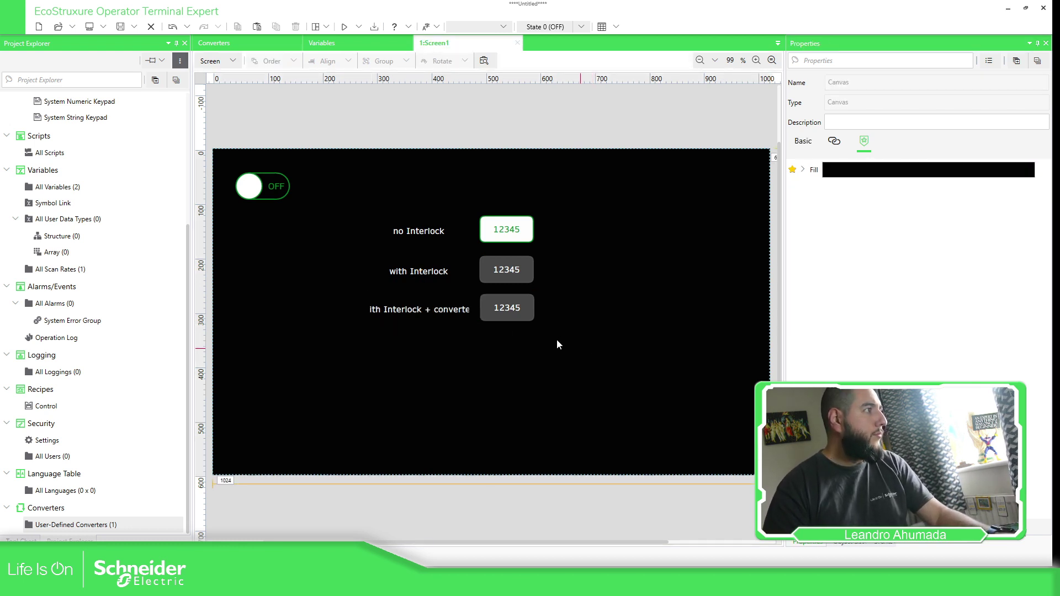
# Widen all three labels leftward so each label's full text shows.
pyautogui.click(408, 307)
pyautogui.click(442, 265)
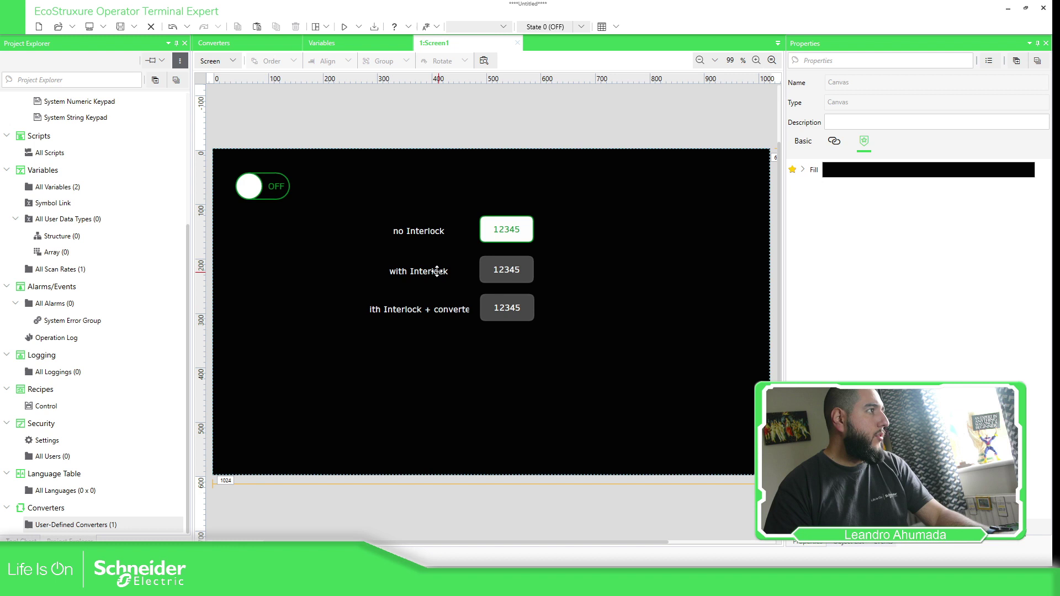
pyautogui.click(437, 271)
pyautogui.keyDown('ctrl'); pyautogui.click(431, 229); pyautogui.keyUp('ctrl')
pyautogui.keyDown('ctrl'); pyautogui.click(421, 307); pyautogui.keyUp('ctrl')
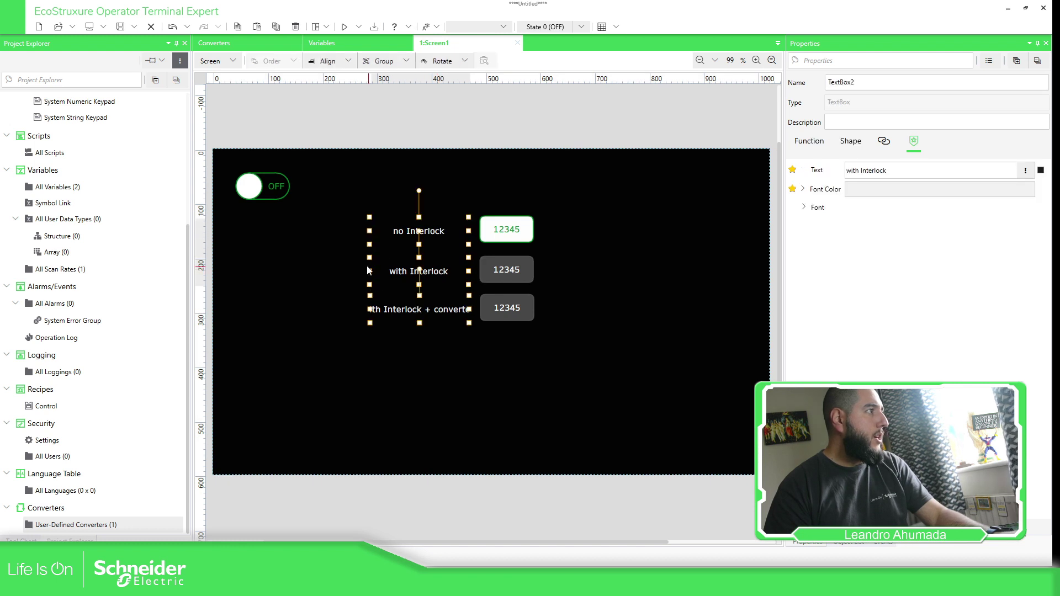
pyautogui.moveTo(369, 270); pyautogui.dragTo(344, 270)
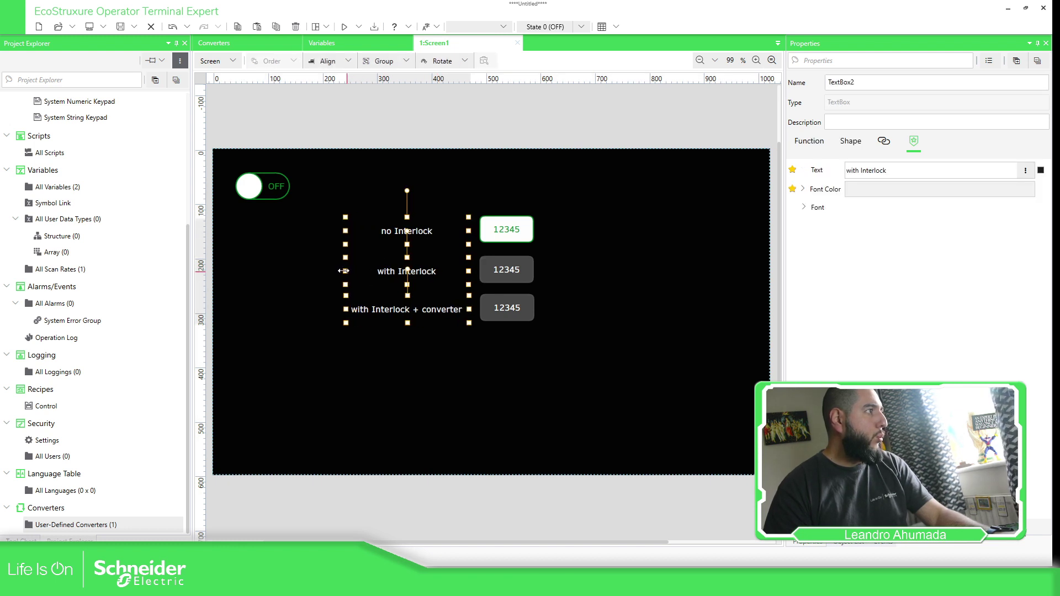
pyautogui.click(563, 310)
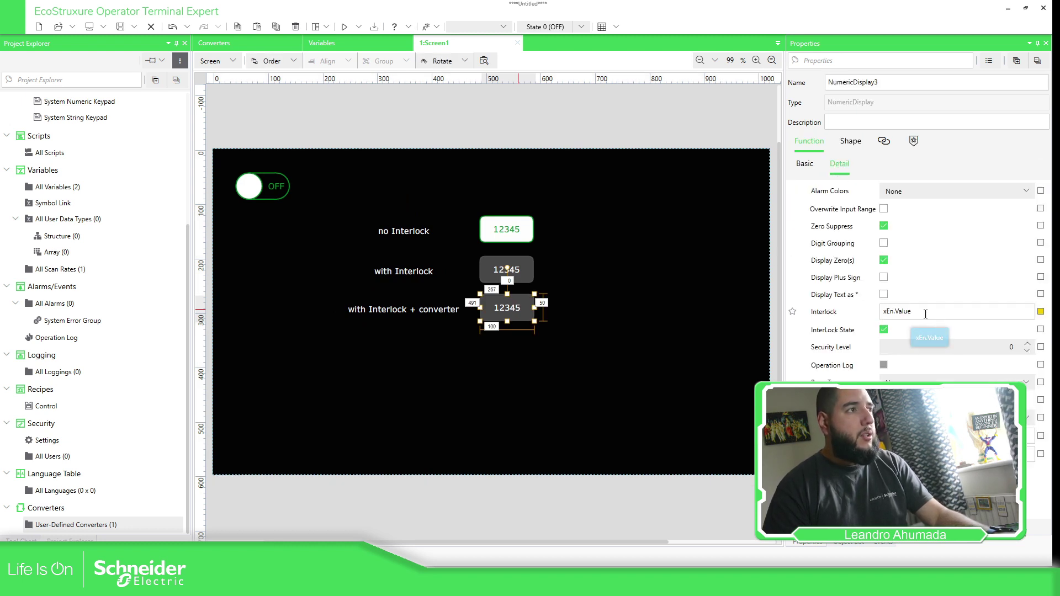
# Bind NumericDisplay3's Interlock to variable xEn using the cInvBool converter.
pyautogui.click(1041, 312)
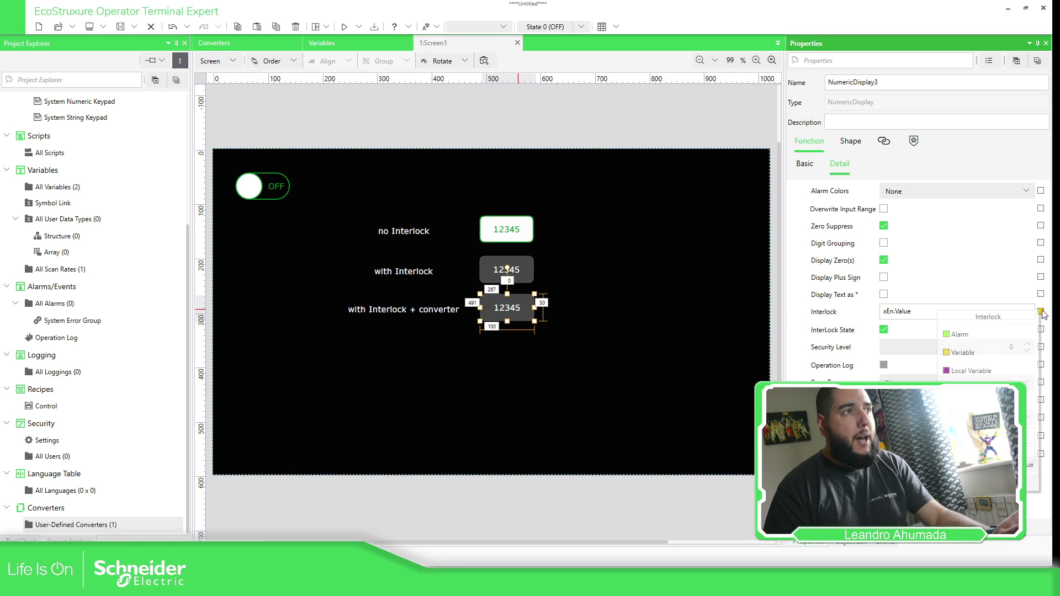
pyautogui.click(962, 352)
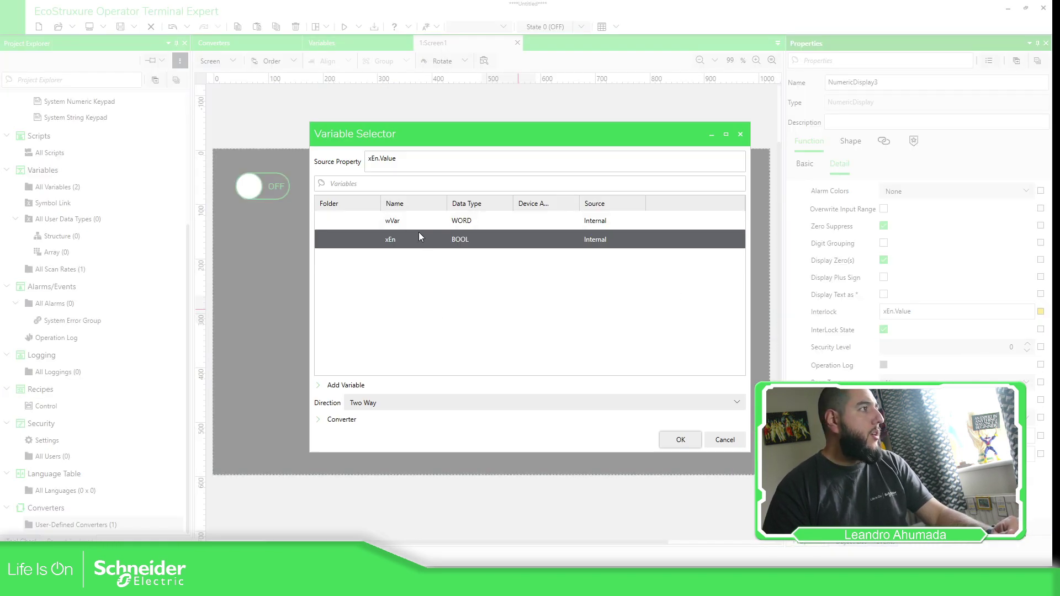
pyautogui.click(473, 246)
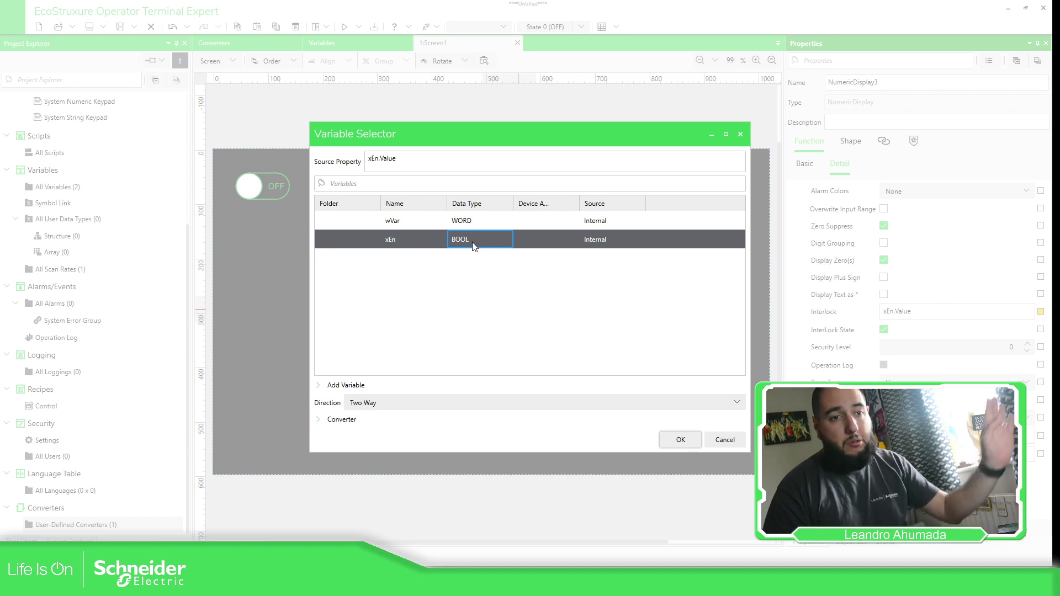
pyautogui.click(338, 420)
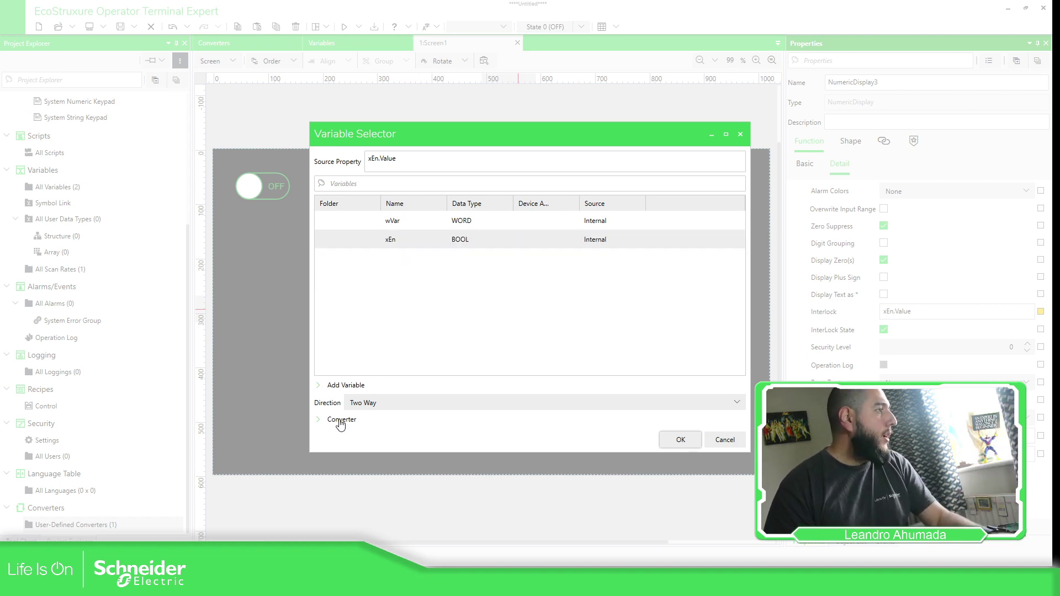
pyautogui.click(322, 393)
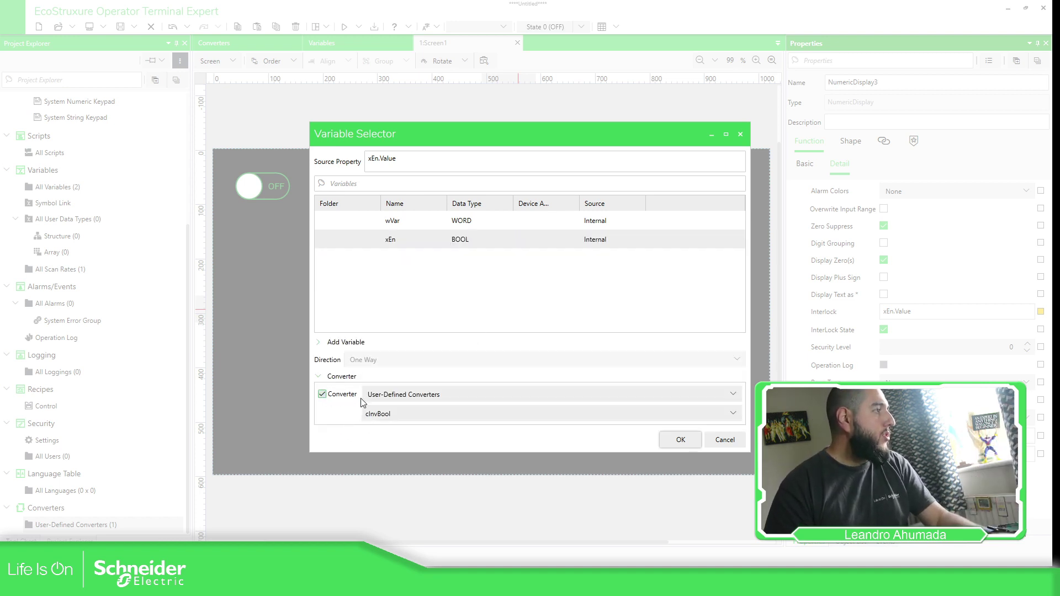
pyautogui.click(420, 411)
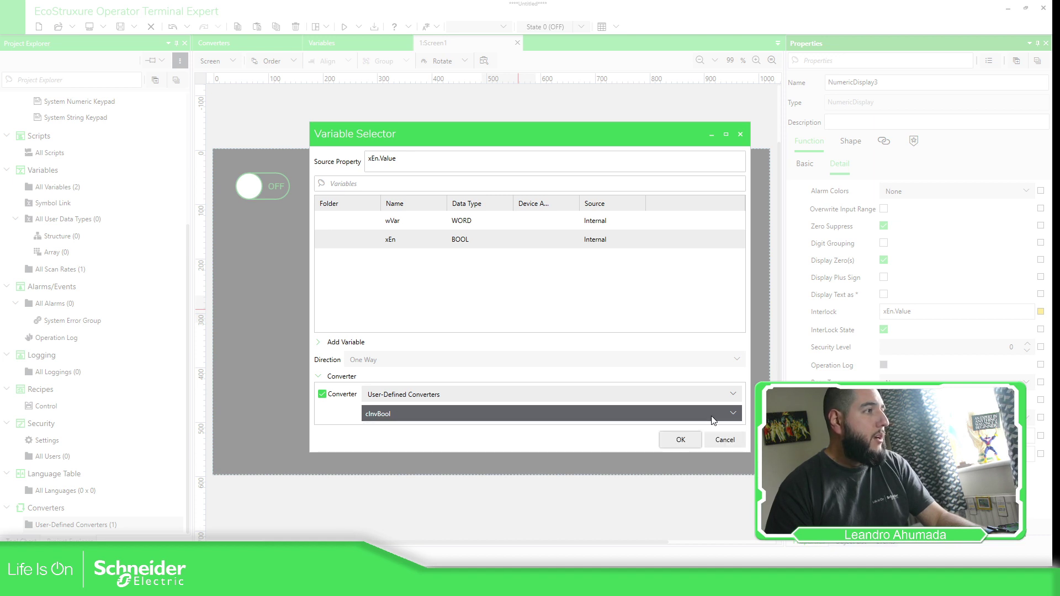
pyautogui.click(679, 450)
pyautogui.click(680, 441)
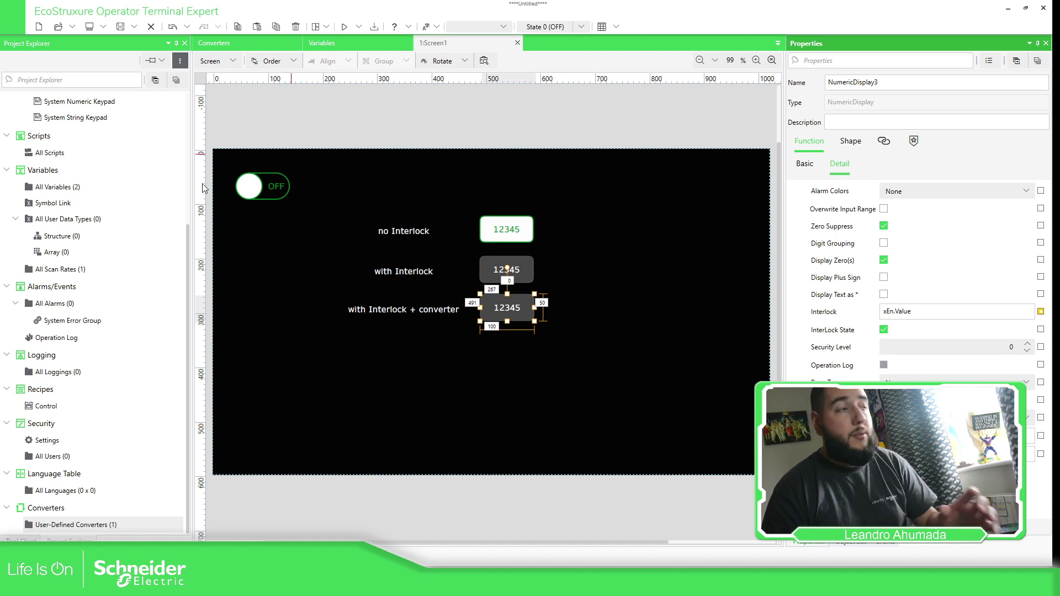
# Start Device Simulate from the Play dropdown.
pyautogui.click(466, 130)
pyautogui.click(359, 26)
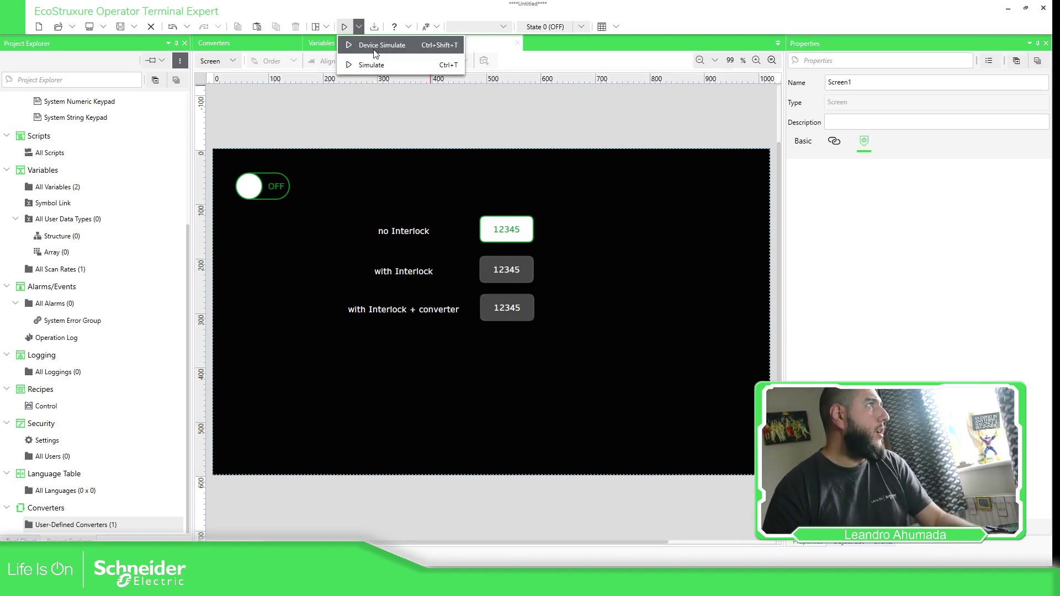
pyautogui.click(376, 52)
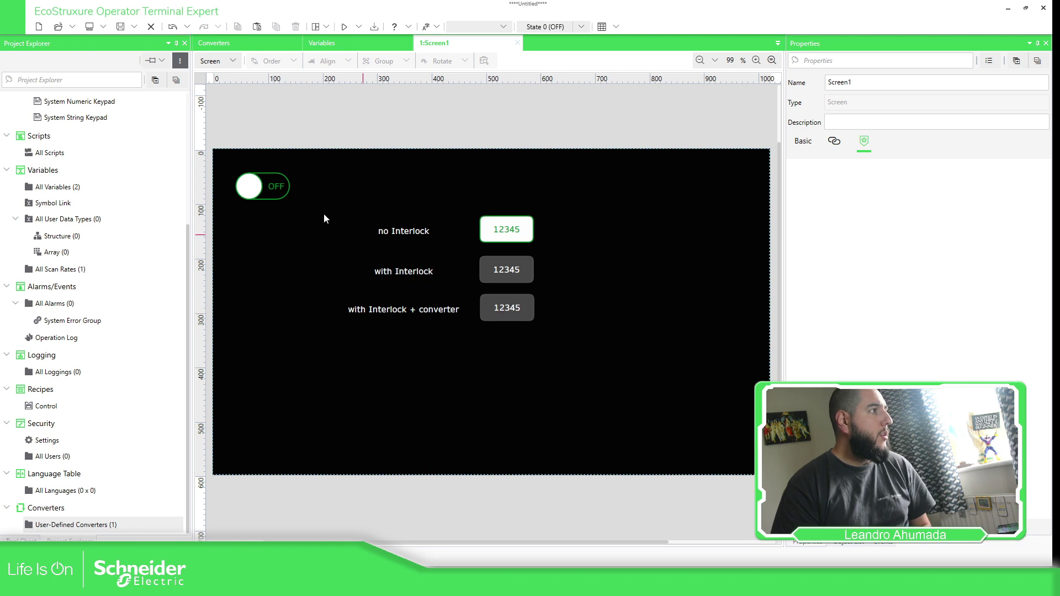
# In the simulator, switch the toggle on and enter 45 in the converter display.
pyautogui.click(262, 187)
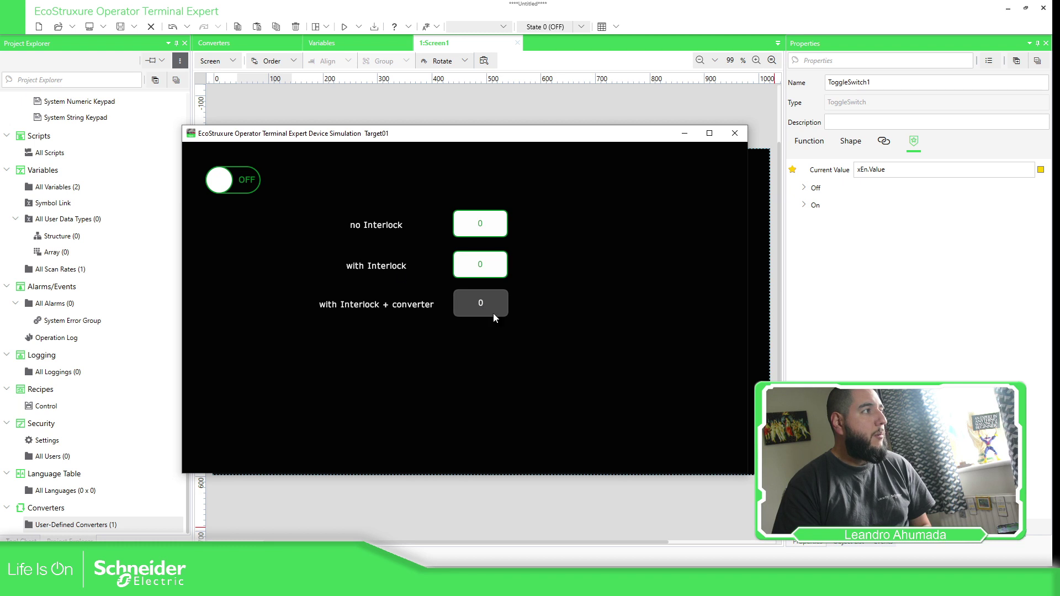
pyautogui.click(239, 191)
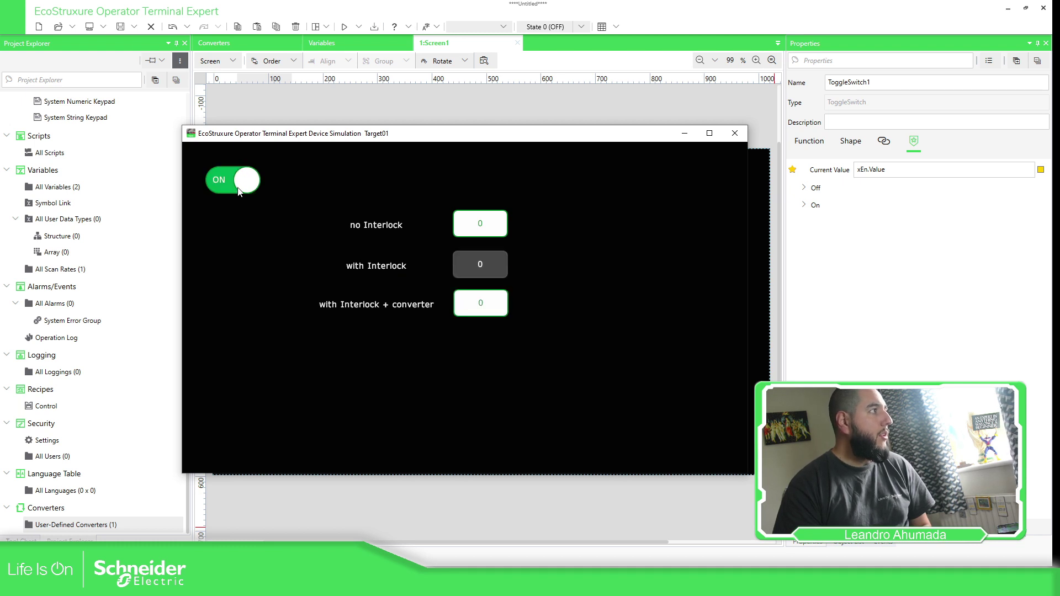
pyautogui.click(468, 305)
pyautogui.write('45')
pyautogui.press('Return')
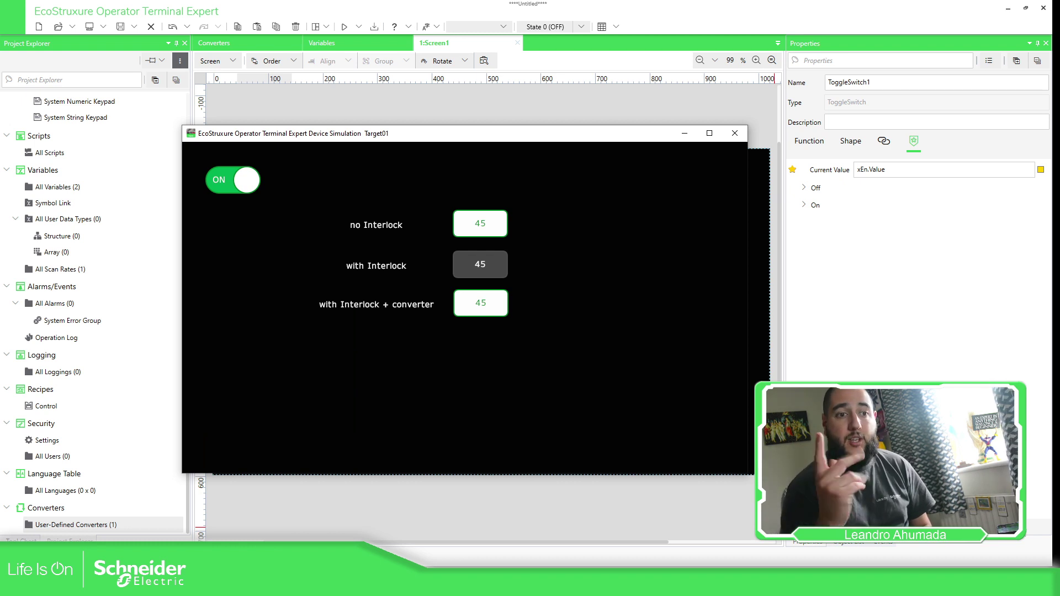
# Flip the toggle repeatedly to compare how the two interlocked displays enable.
pyautogui.click(243, 184)
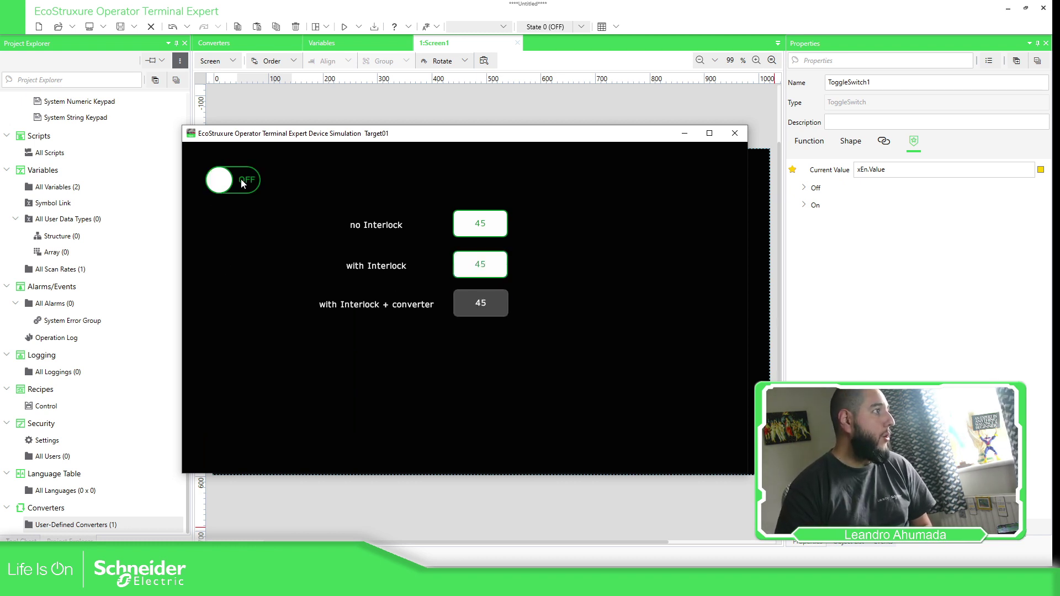
pyautogui.click(242, 184)
pyautogui.click(243, 183)
pyautogui.click(243, 184)
pyautogui.click(243, 183)
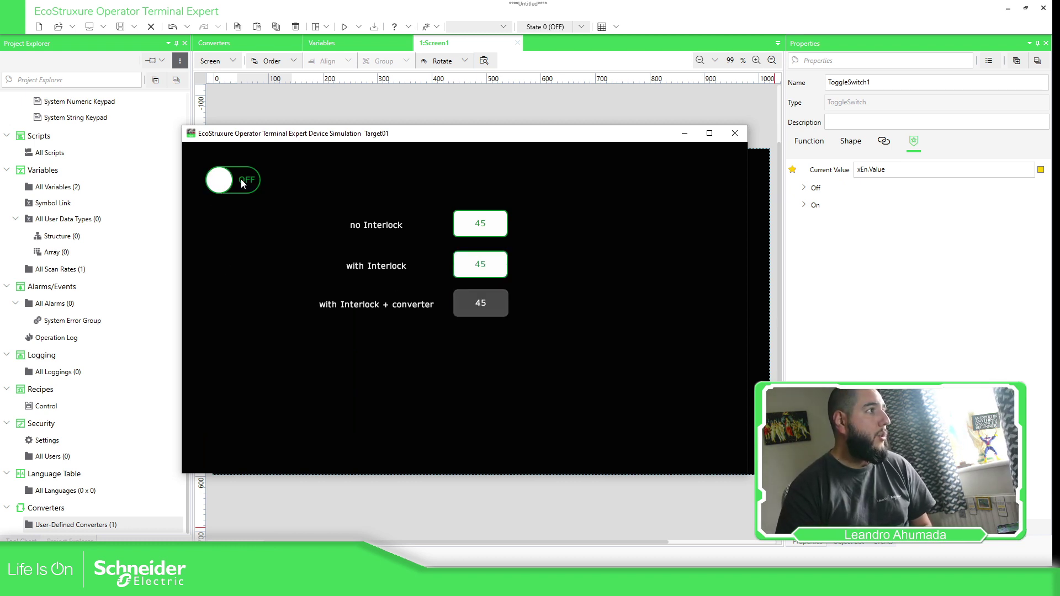
pyautogui.click(243, 184)
# Close the Device Simulation window to return to the Screen1 canvas.
pyautogui.click(734, 134)
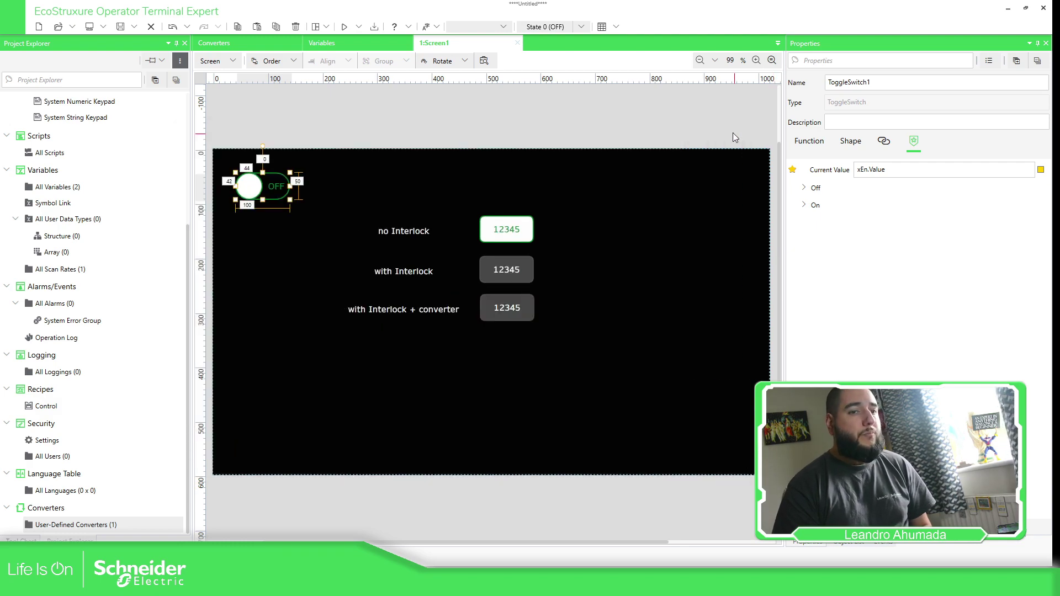